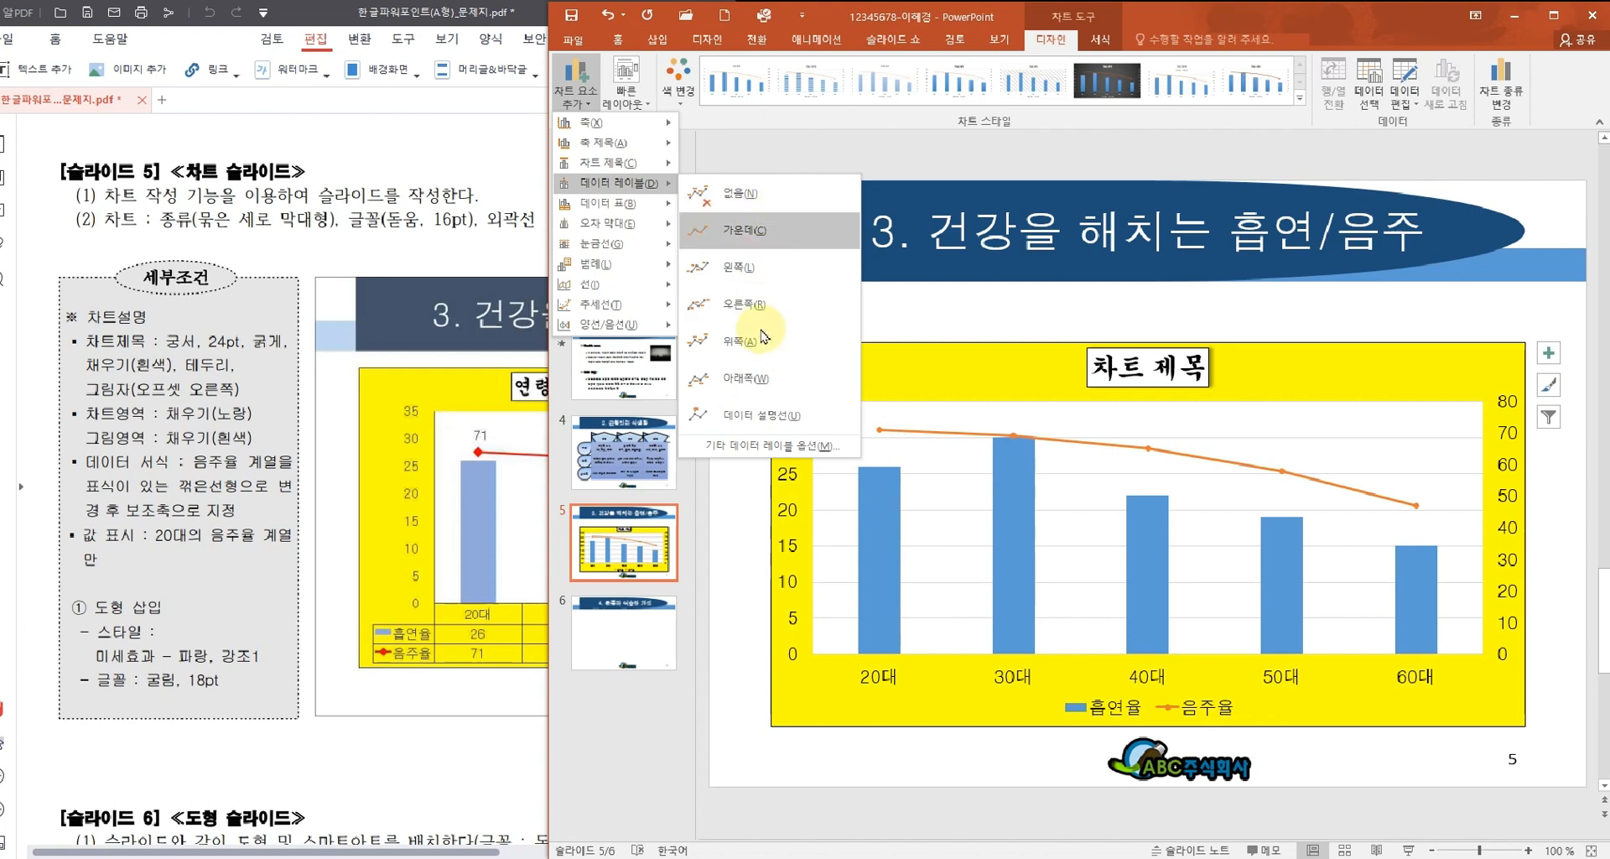
Step: Add a data label above the 20대 point of the 음주율 line
left_click(755, 353)
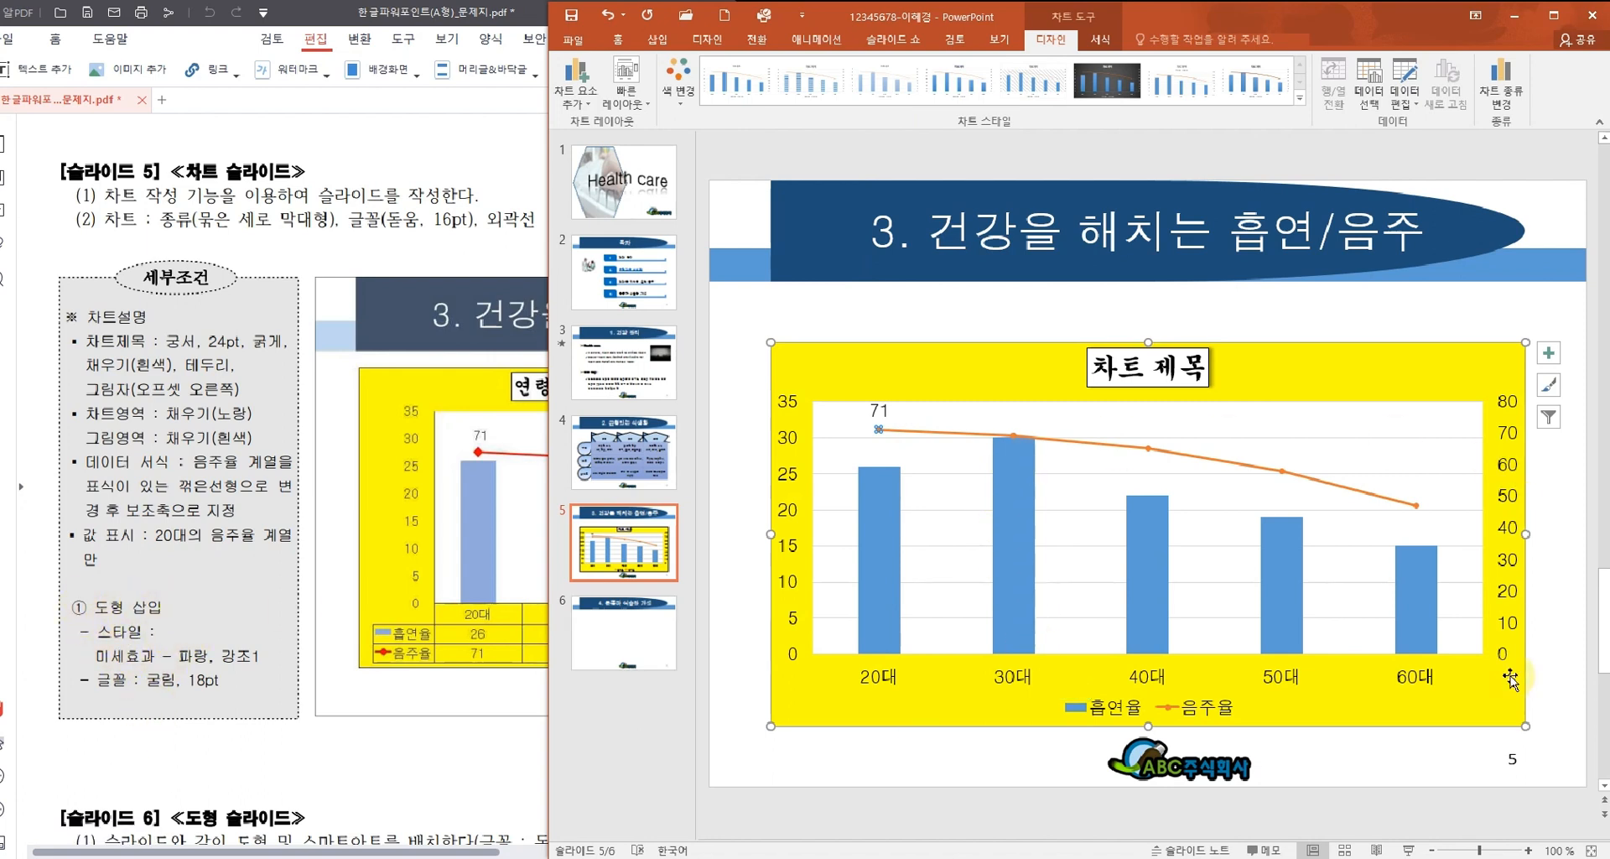
Step: Reposition the reference PDF so its slide 5 sample chart can be read beside the presentation
left_click(282, 551)
left_click_drag(638, 484, 487, 460)
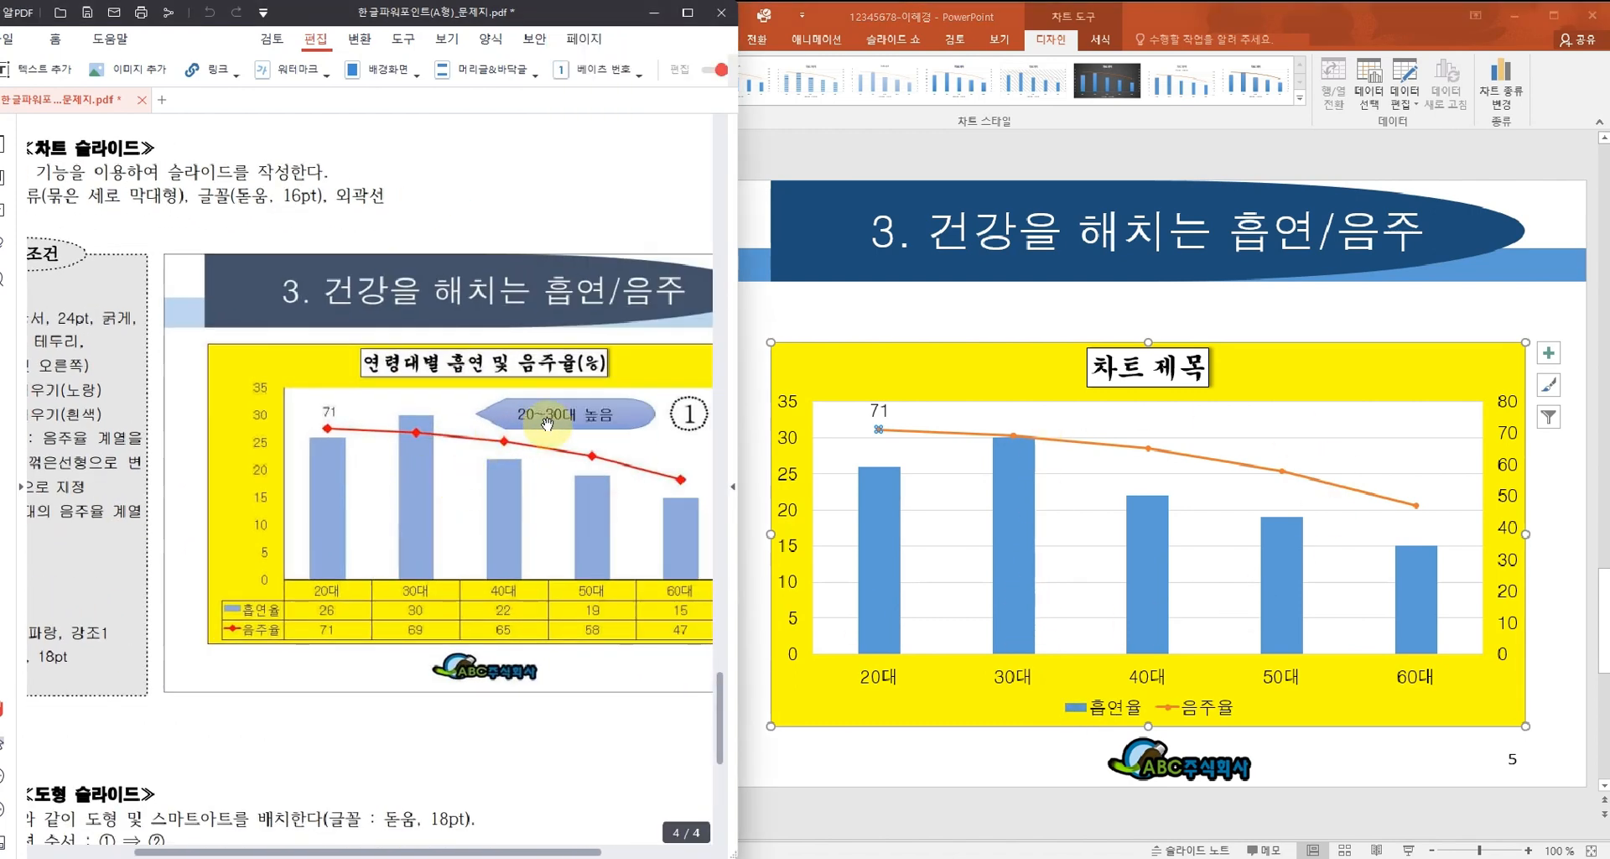
left_click_drag(571, 431, 477, 439)
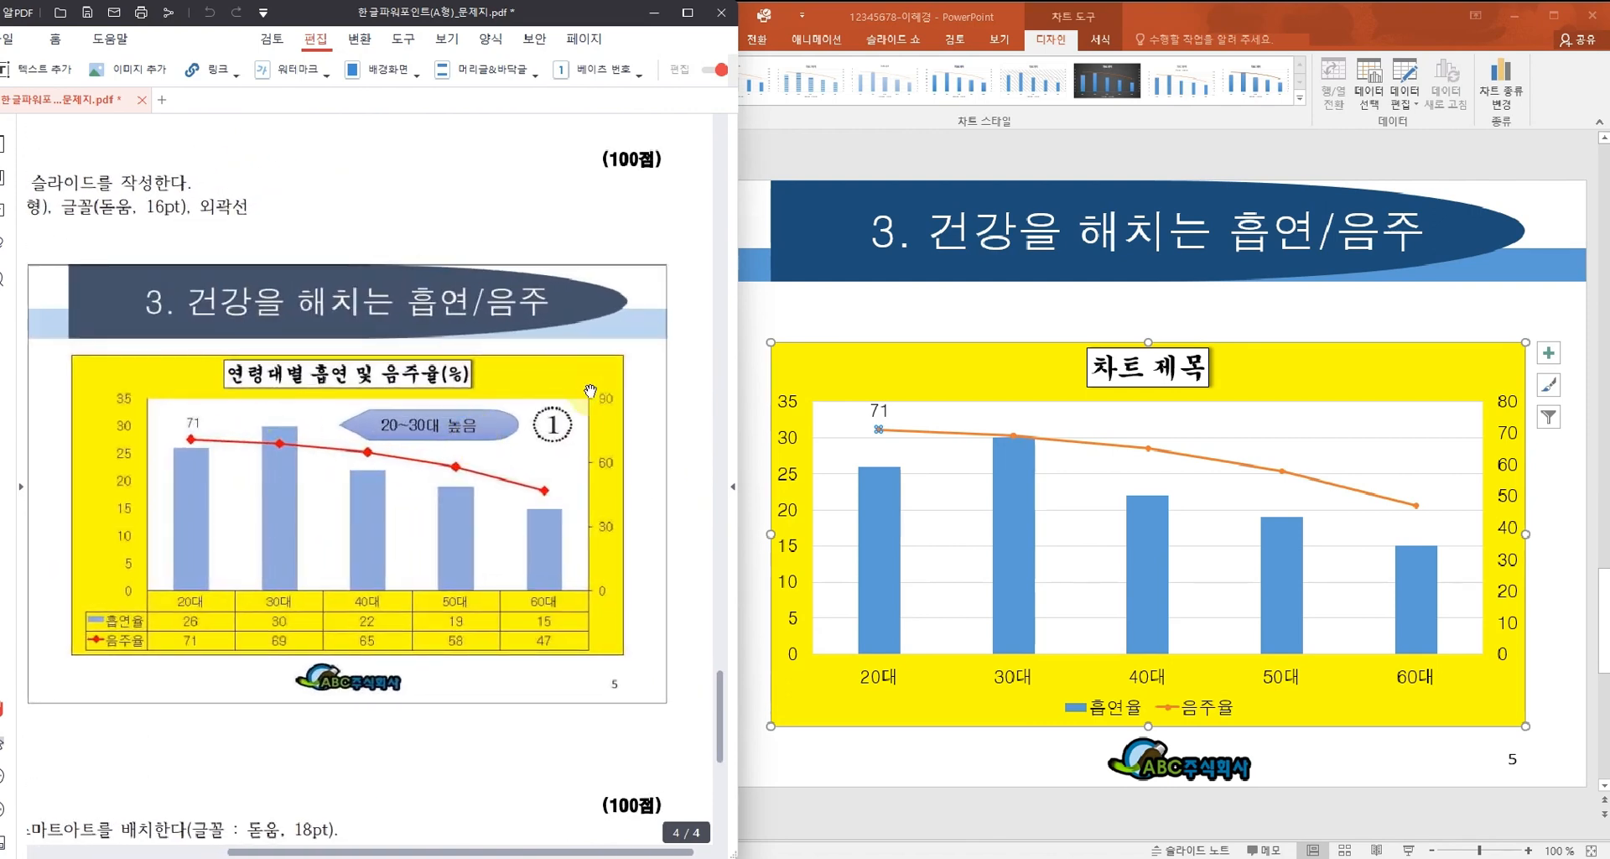
left_click_drag(418, 13, 367, 18)
left_click(848, 21)
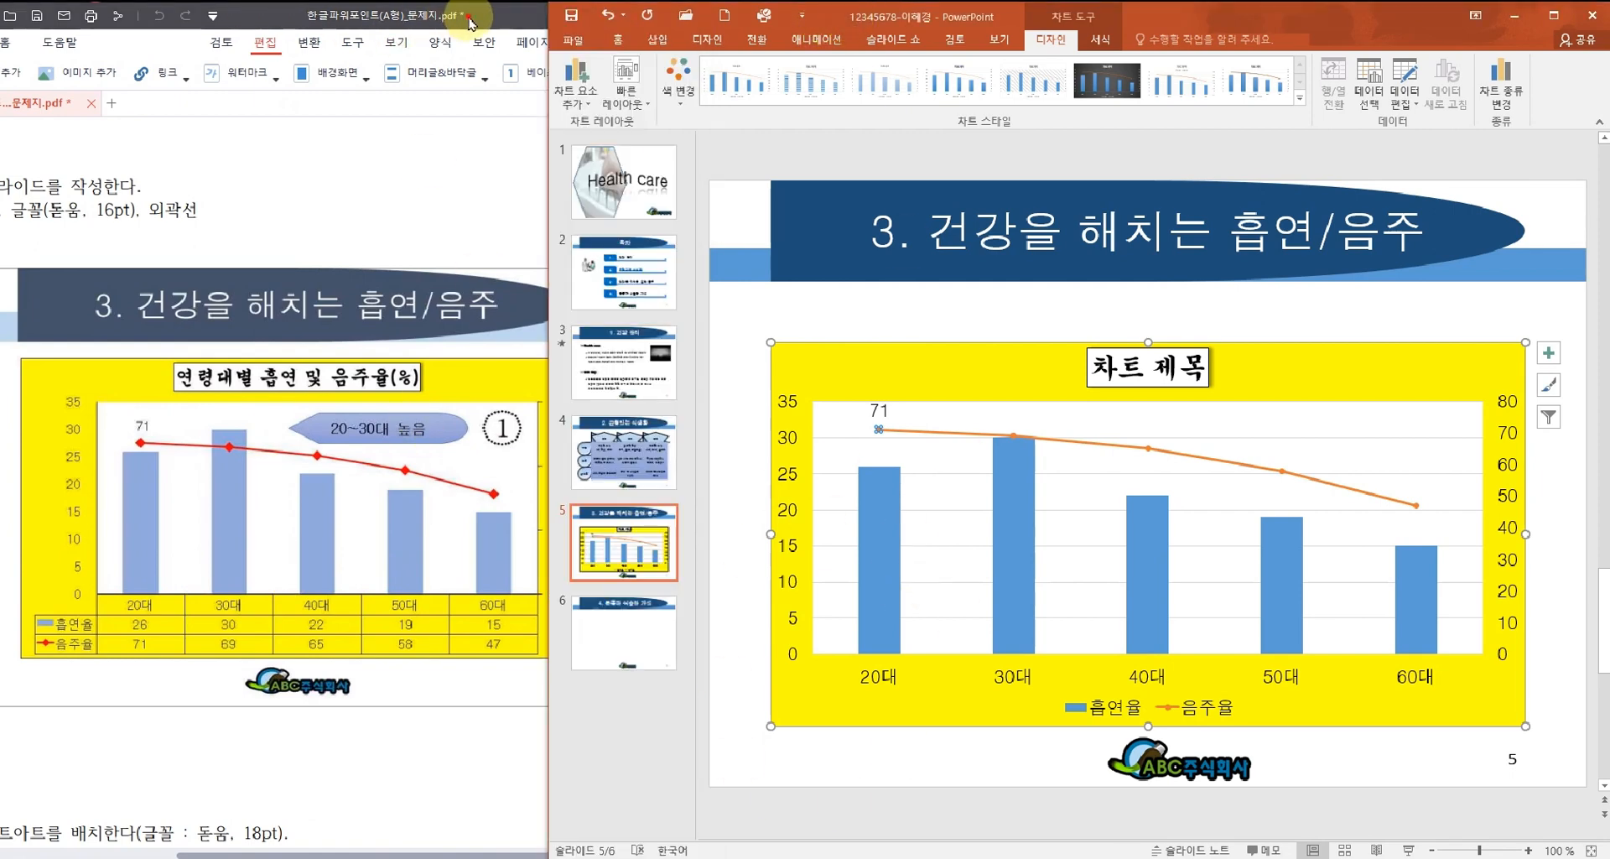
left_click_drag(471, 17, 438, 27)
left_click(848, 18)
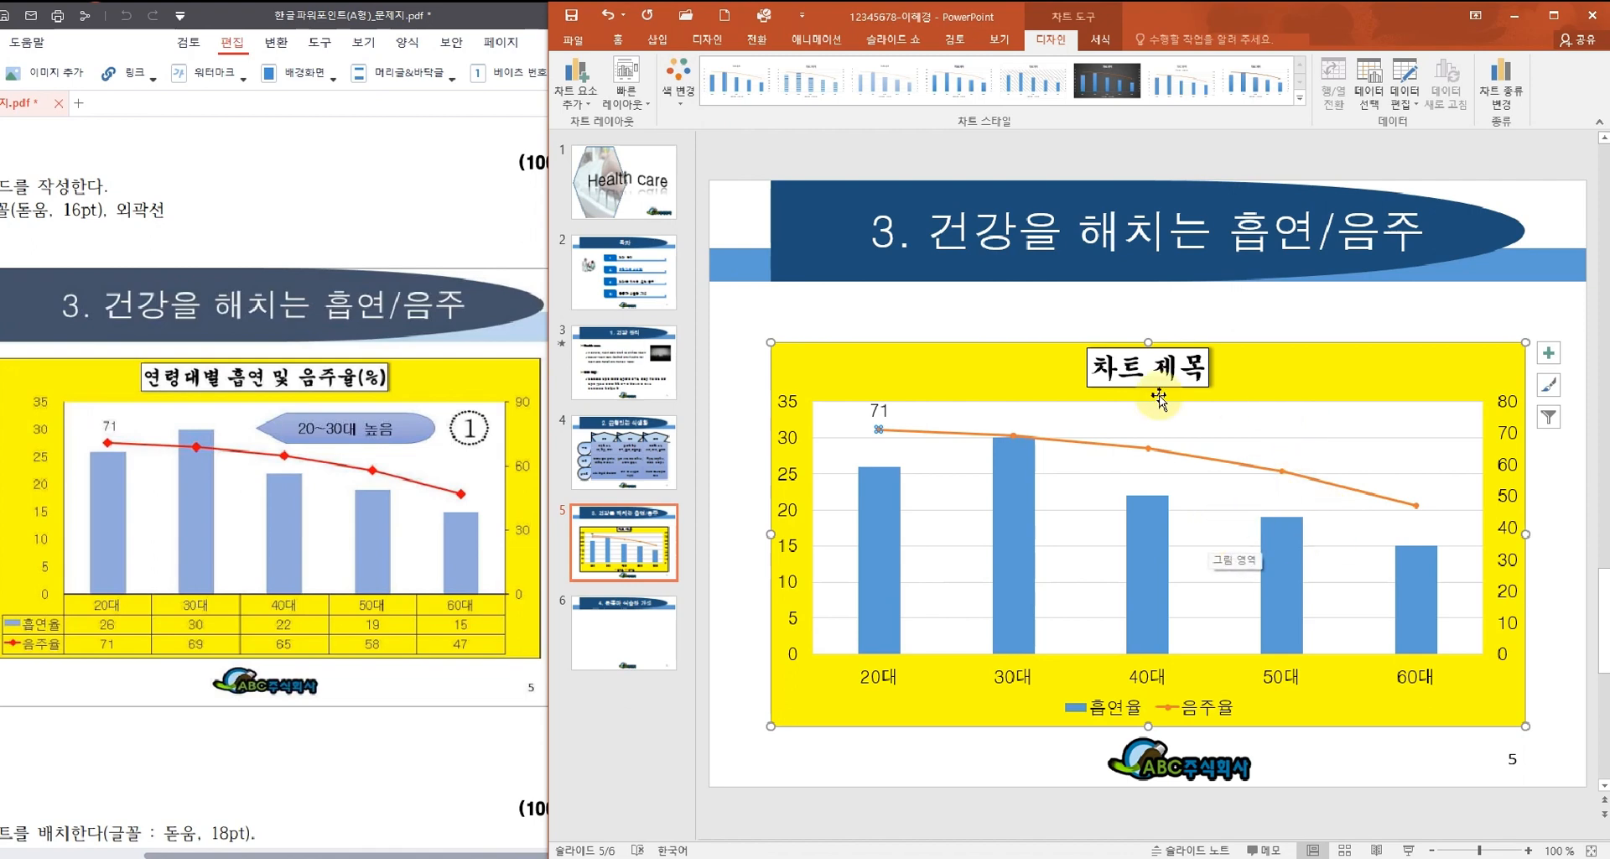
Step: Replace the chart title text with "연령대별 흡연 및 음주율(%)"
left_click(1124, 366)
left_click_drag(1090, 367, 1208, 363)
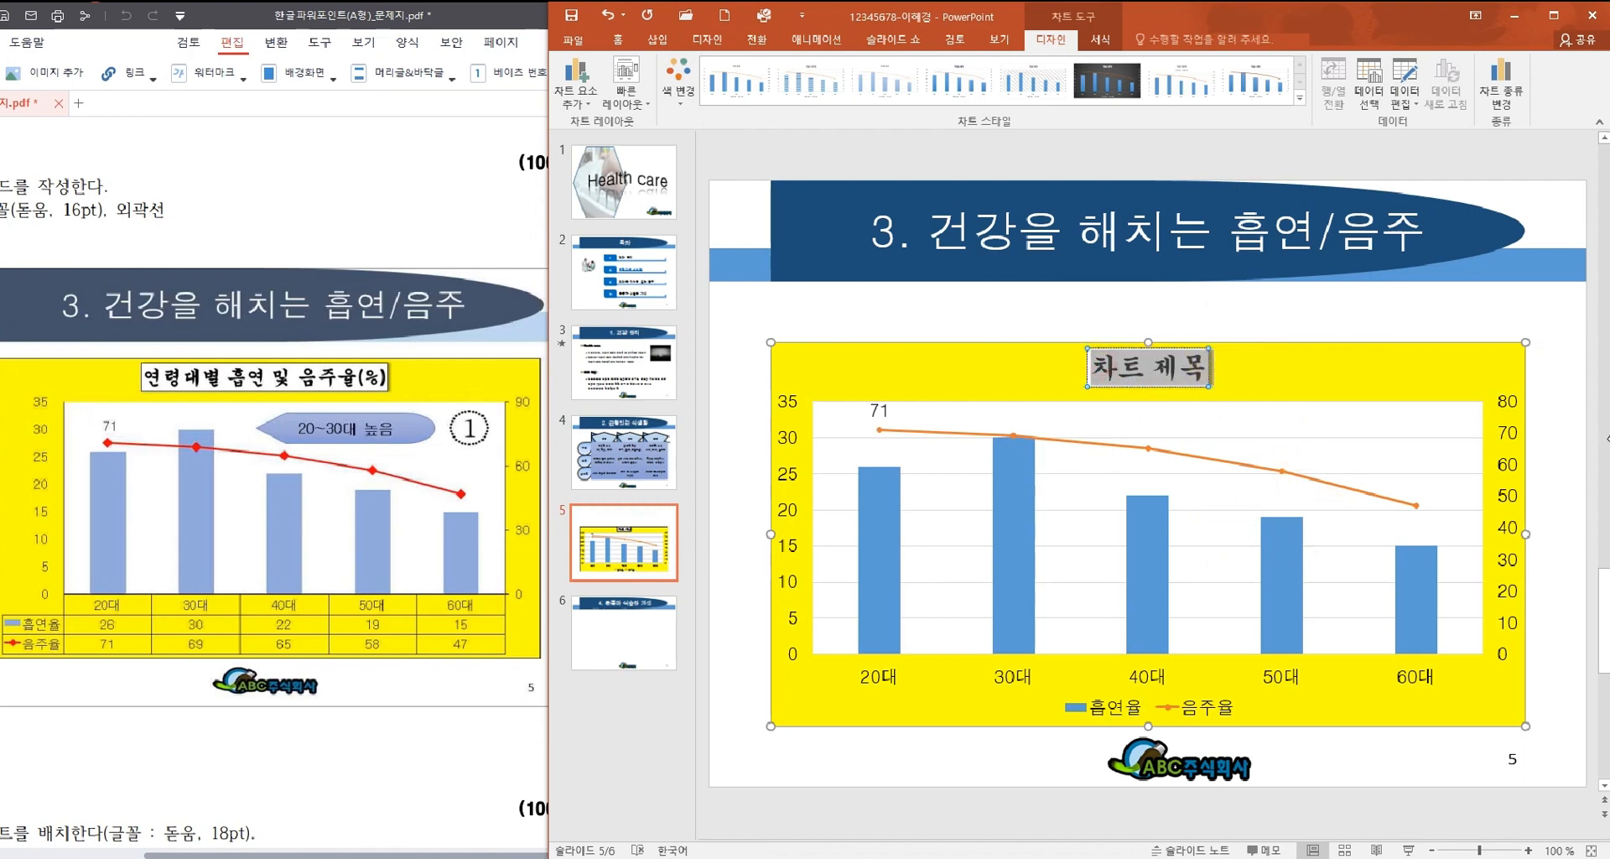
type("연령댑")
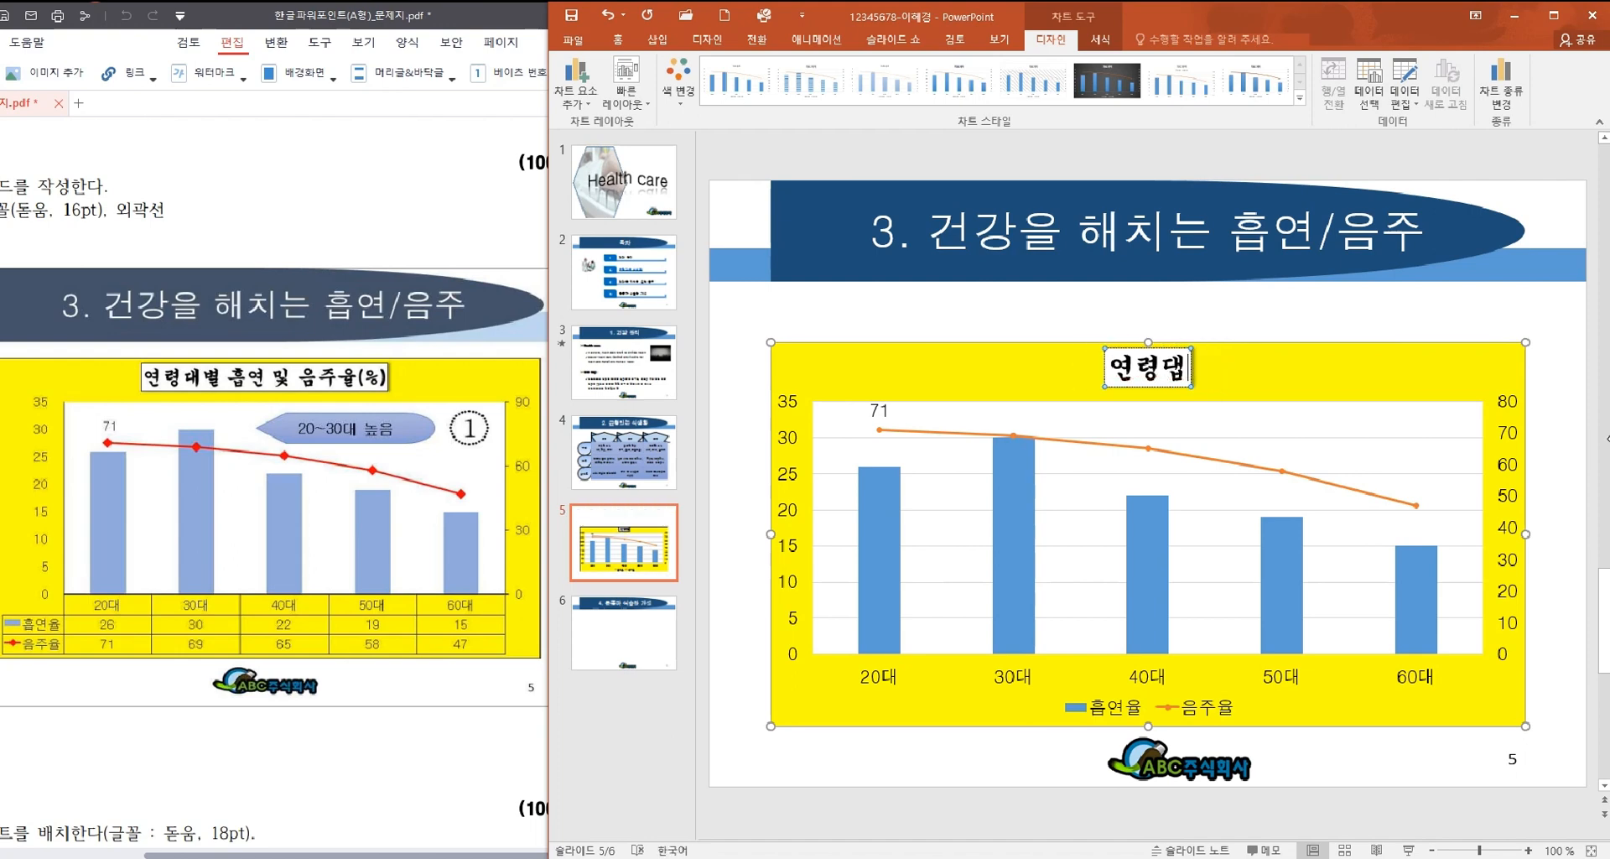
key("BackSpace")
type("대별 흡연 및 음주유")
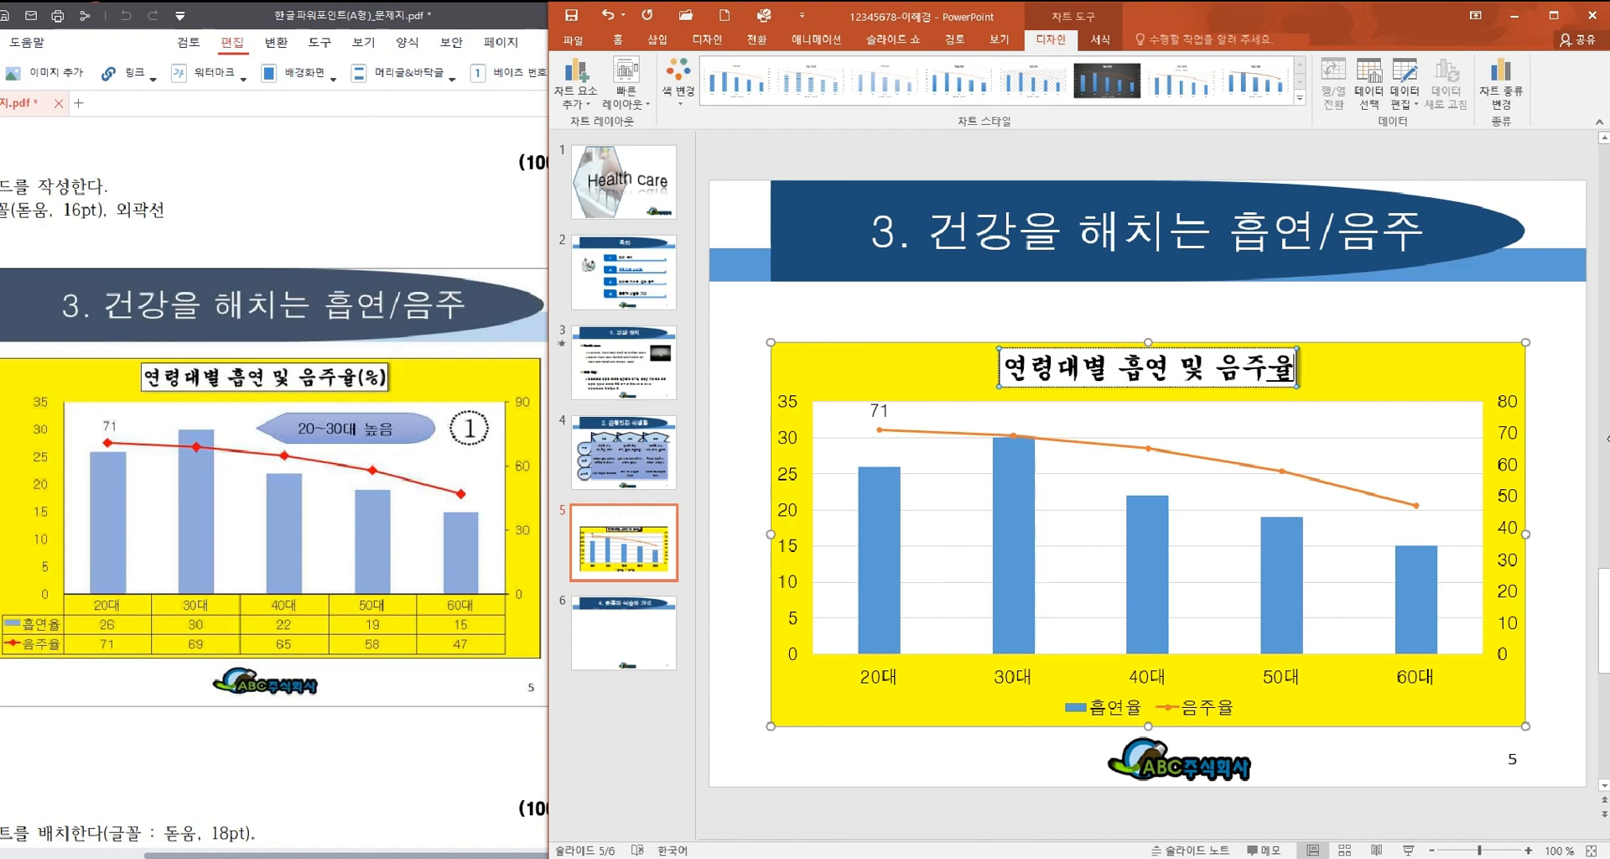
type("(%)")
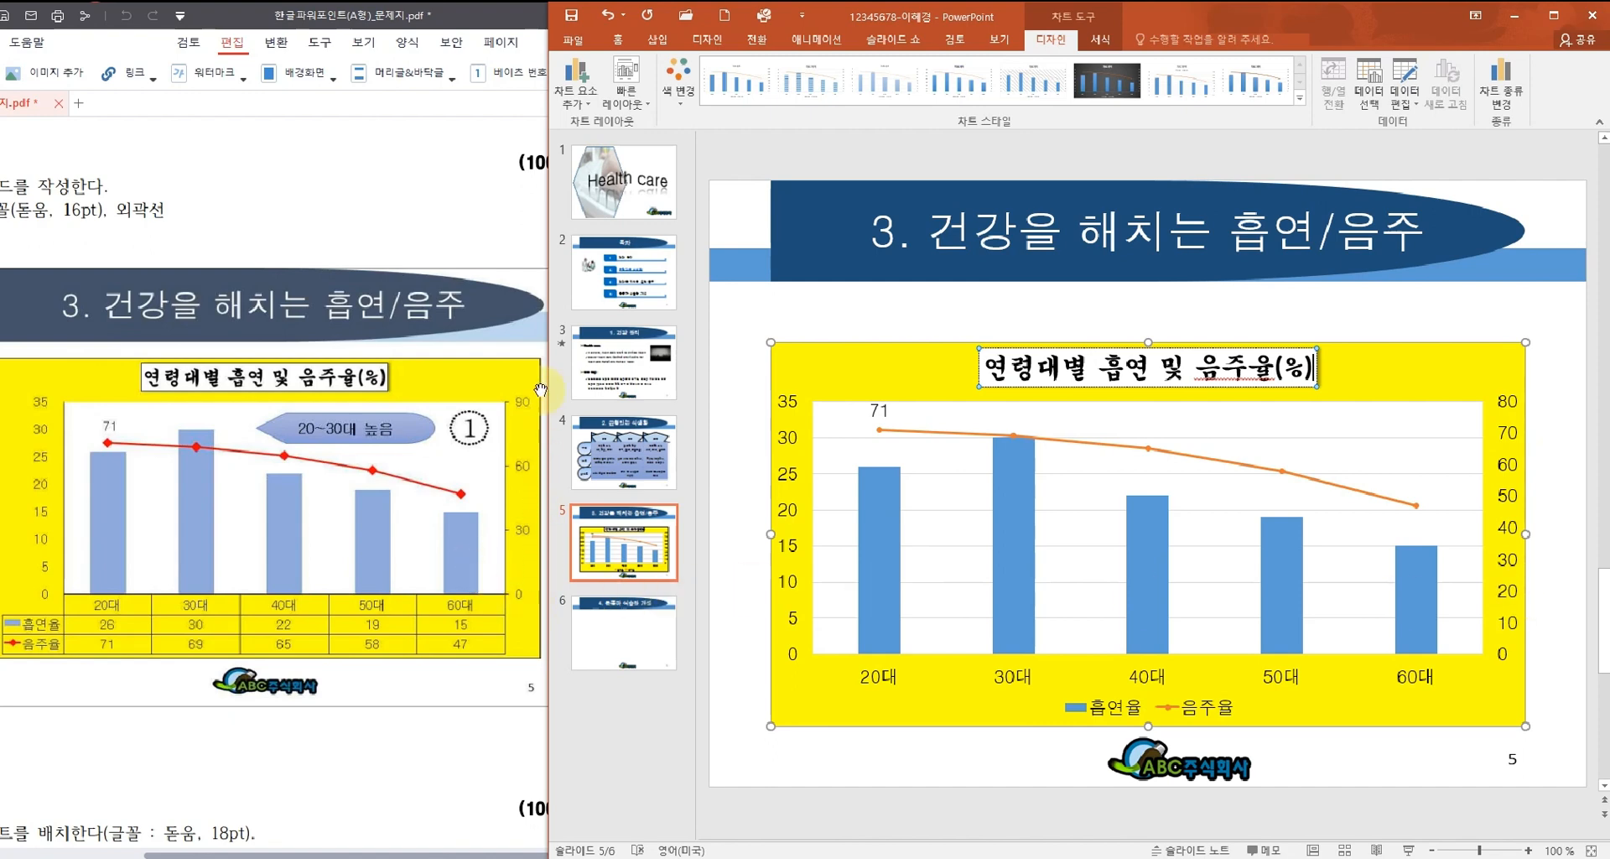
Step: Set the secondary vertical axis to a minimum of 0, a maximum of 90 and a major unit of 30
double_click(1510, 441)
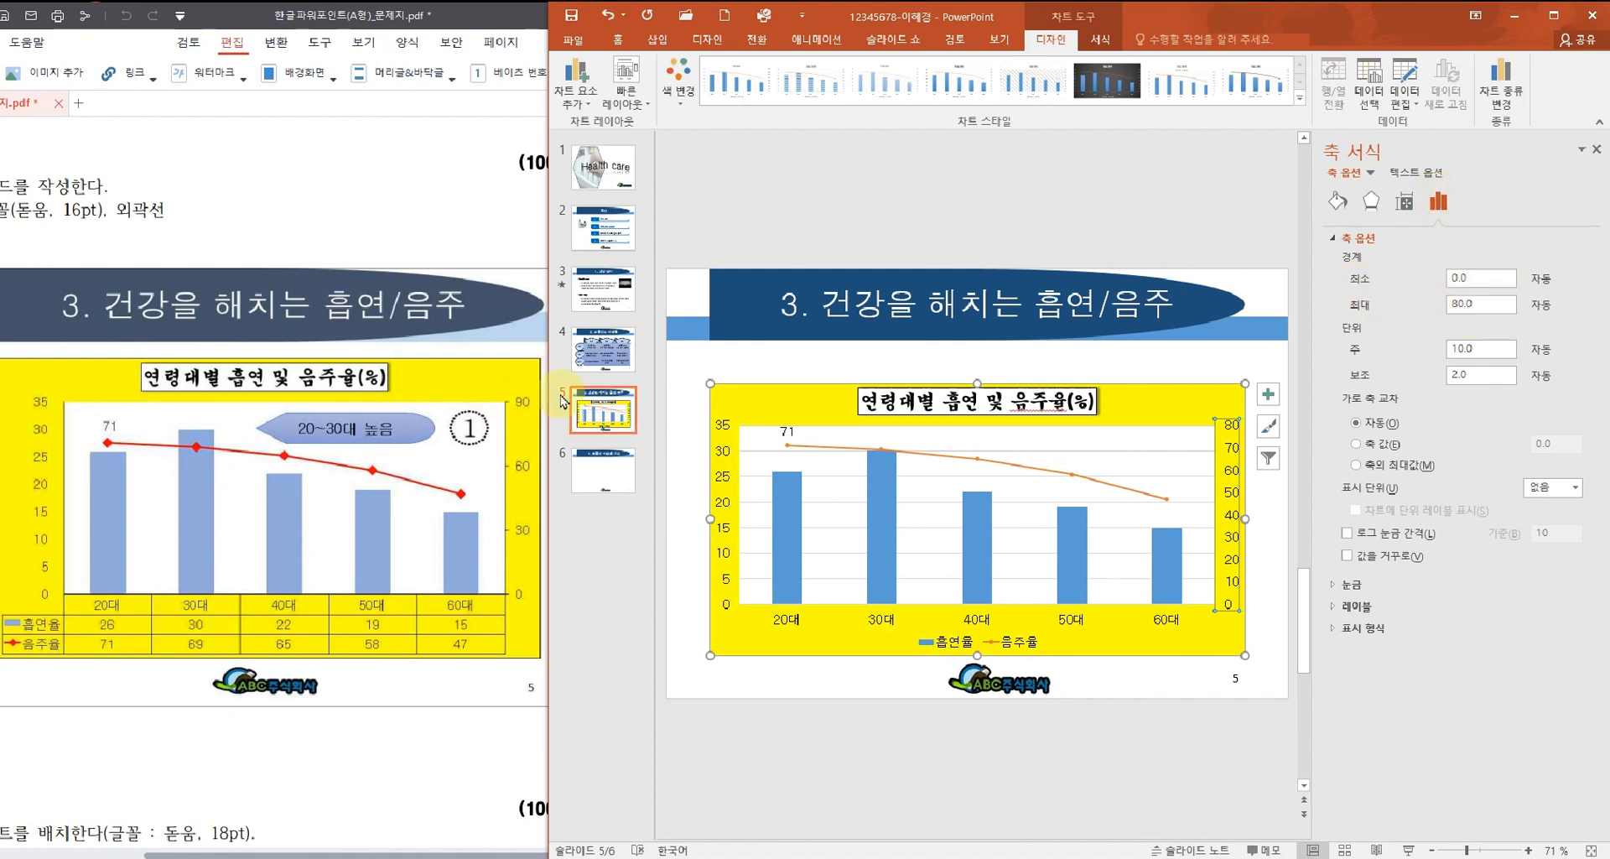
left_click(1493, 303)
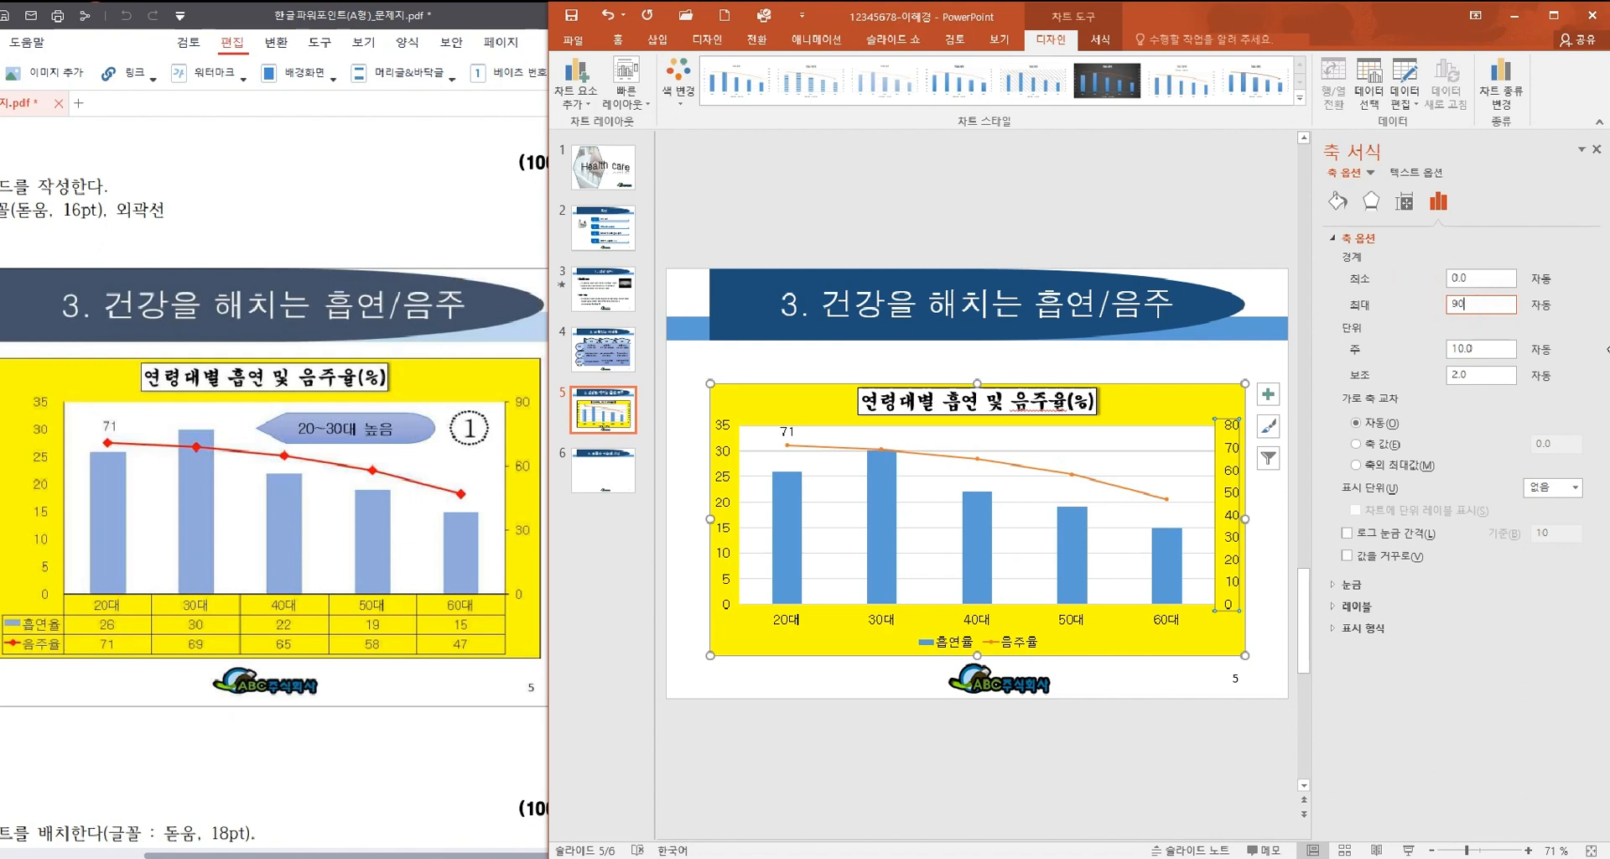
type("90")
key("Return")
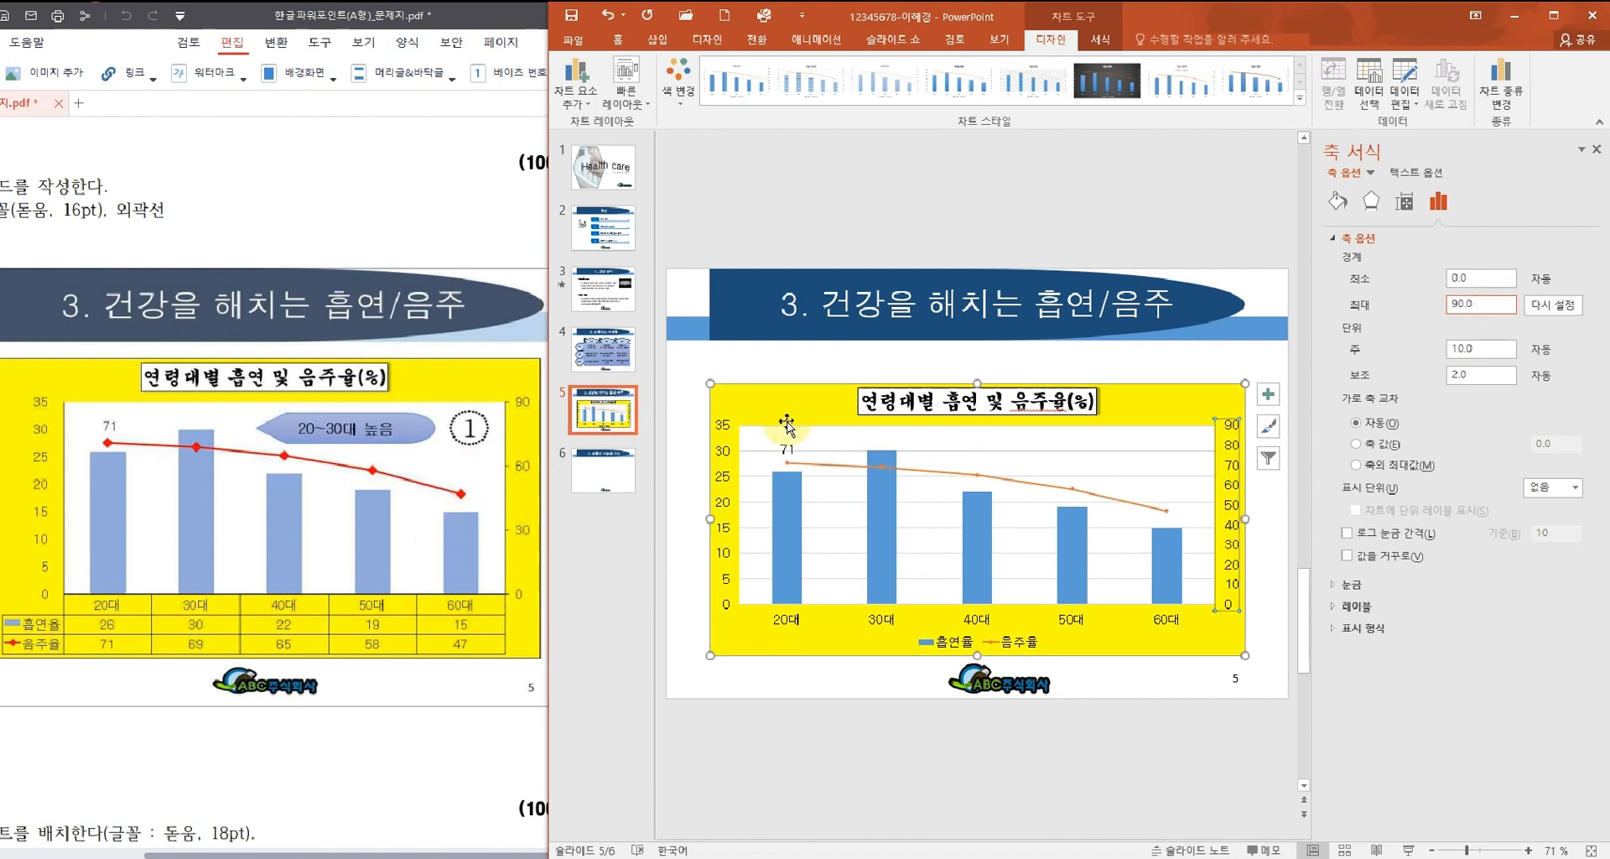
left_click(1489, 349)
key("Return")
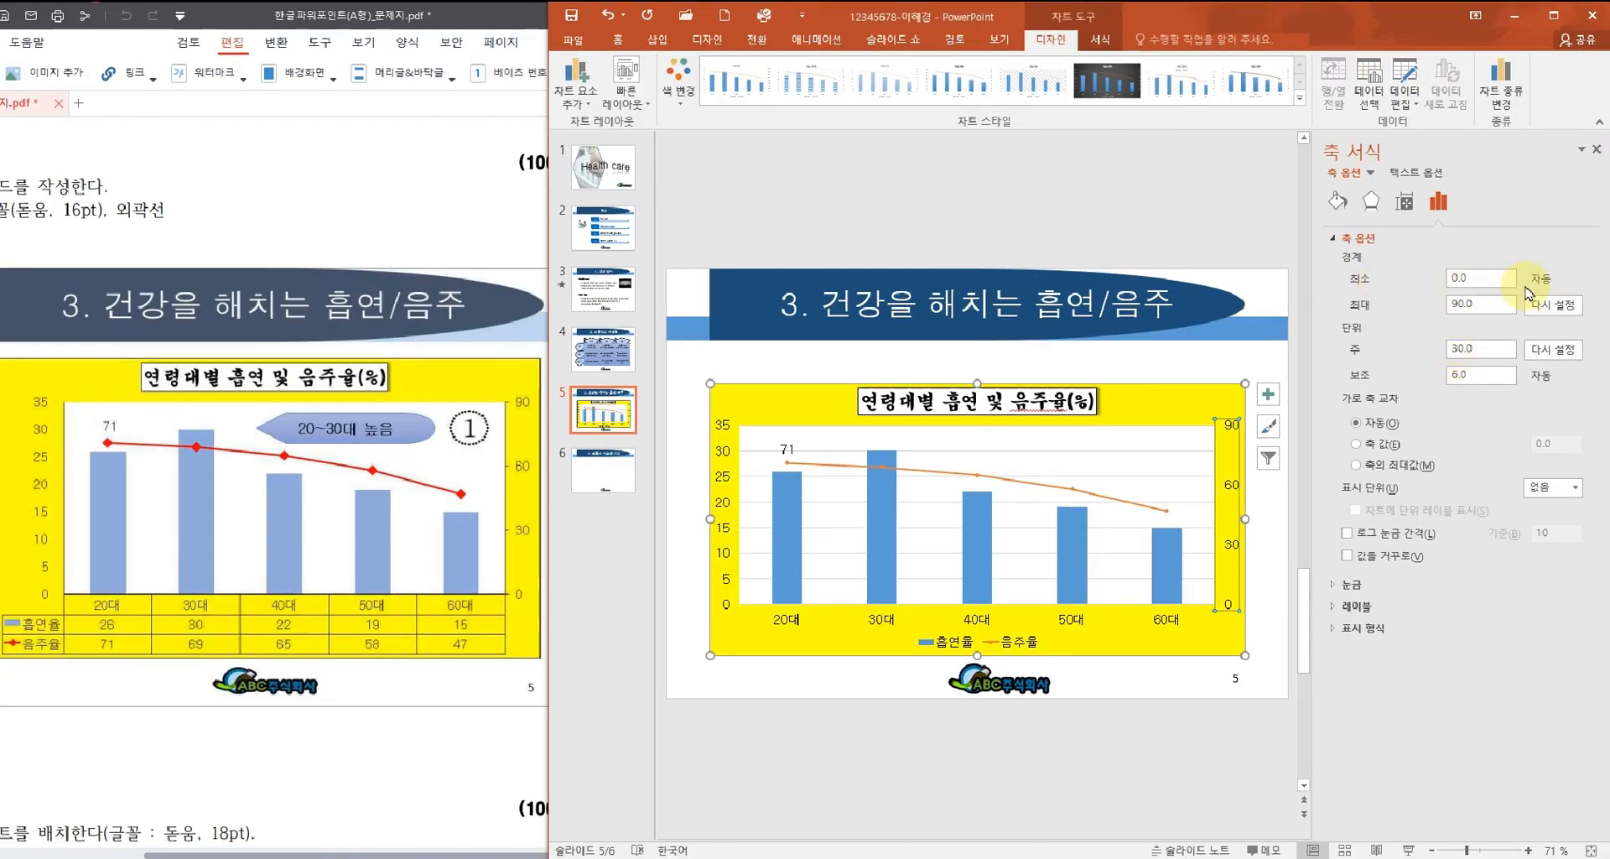
double_click(1483, 277)
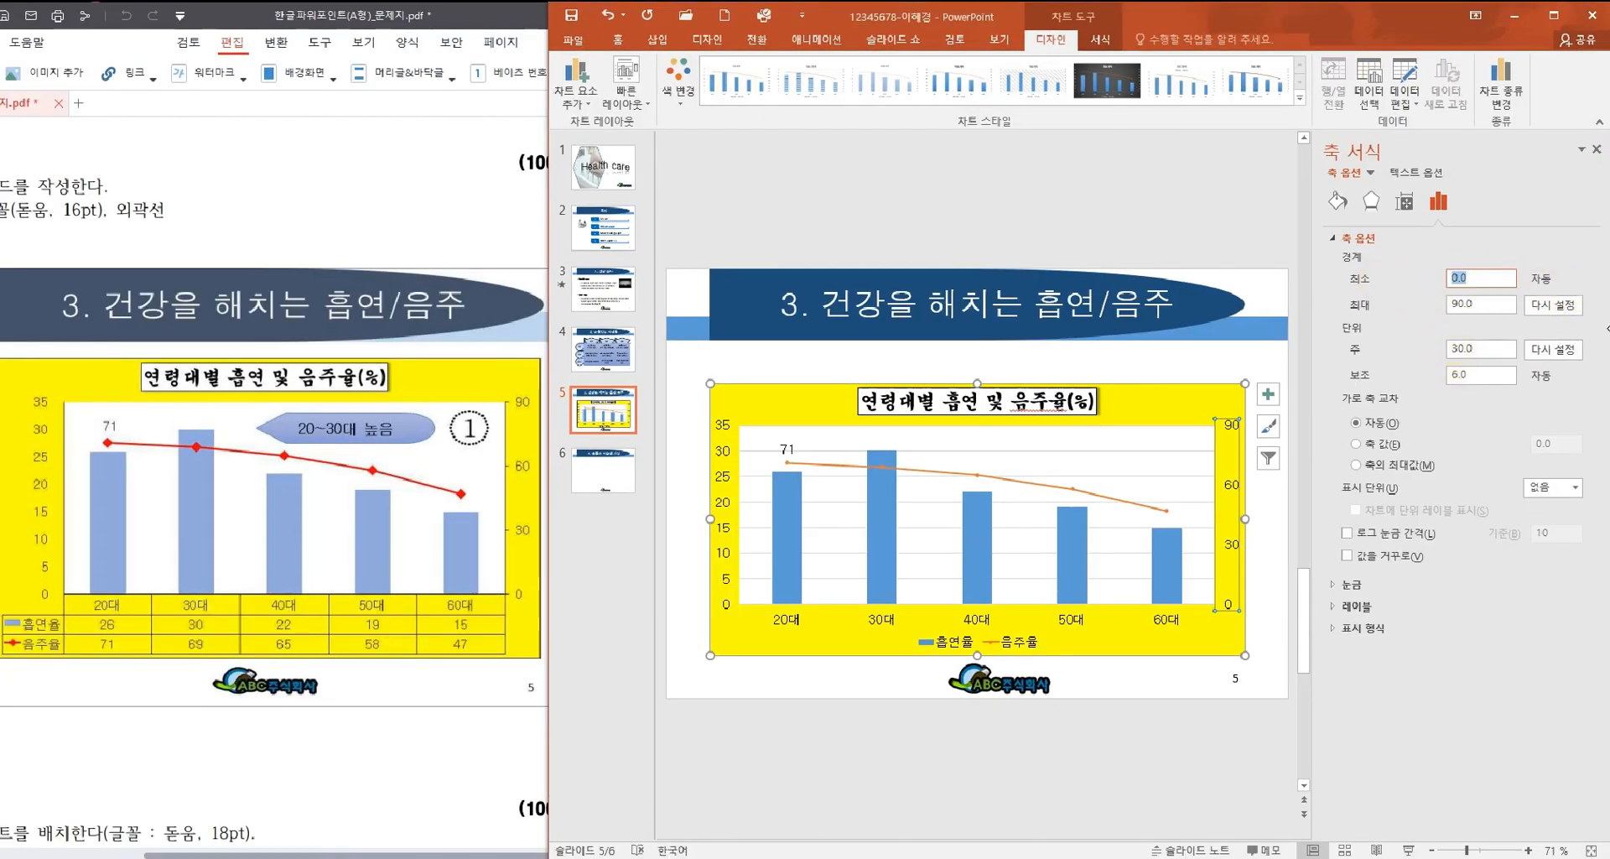
type("0")
key("Return")
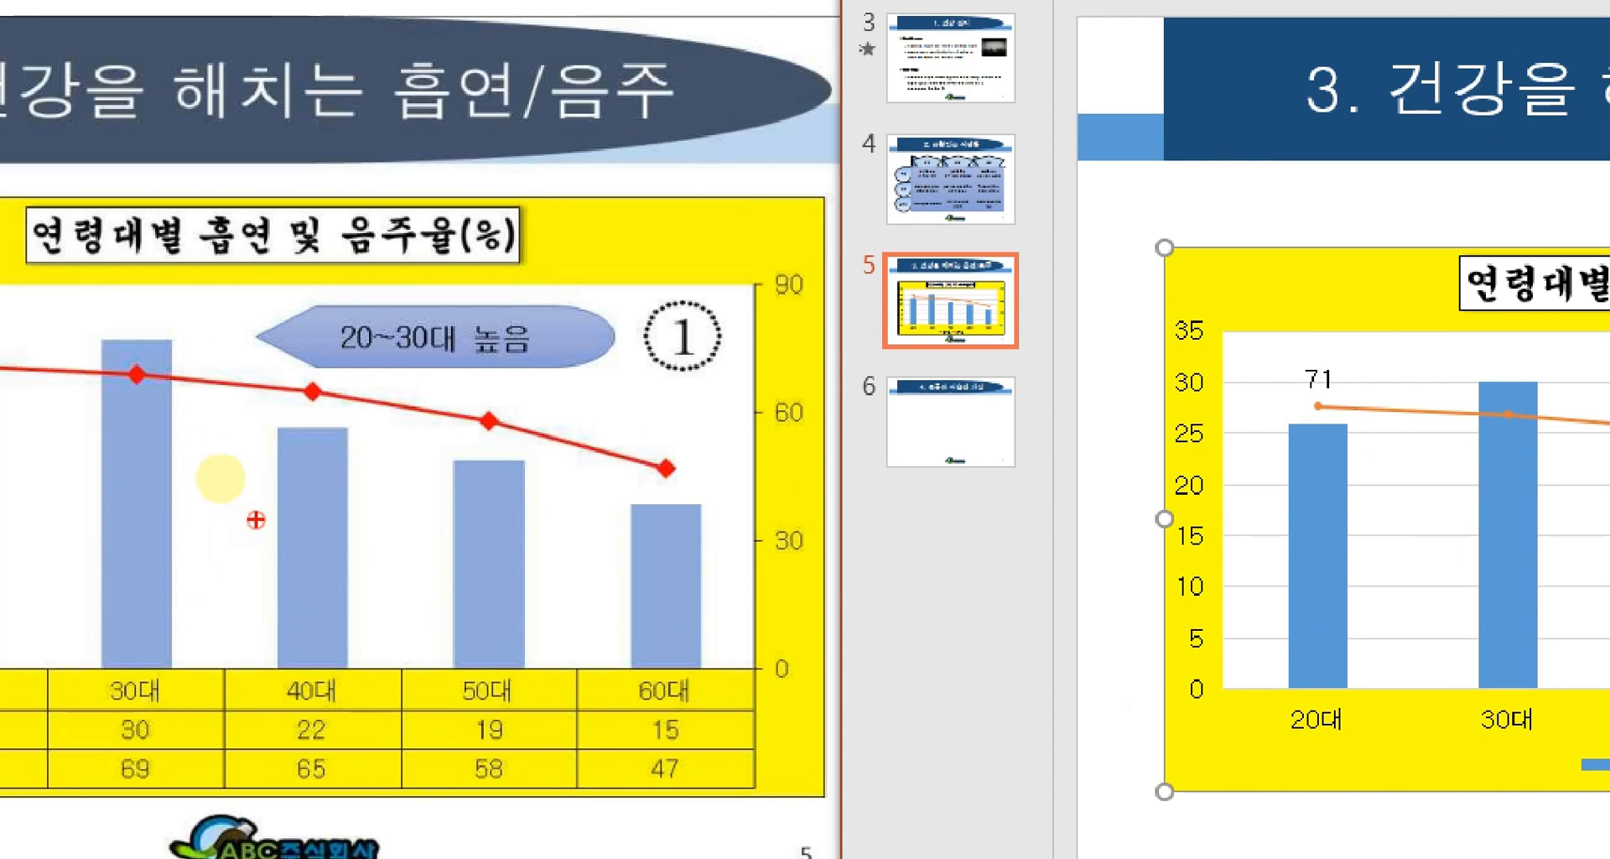
mouse_move(216, 472)
left_mouse_down()
mouse_move(247, 466)
mouse_move(258, 498)
left_mouse_up()
left_click_drag(170, 547, 228, 541)
left_click_drag(150, 576, 255, 560)
left_click_drag(1275, 402, 1273, 437)
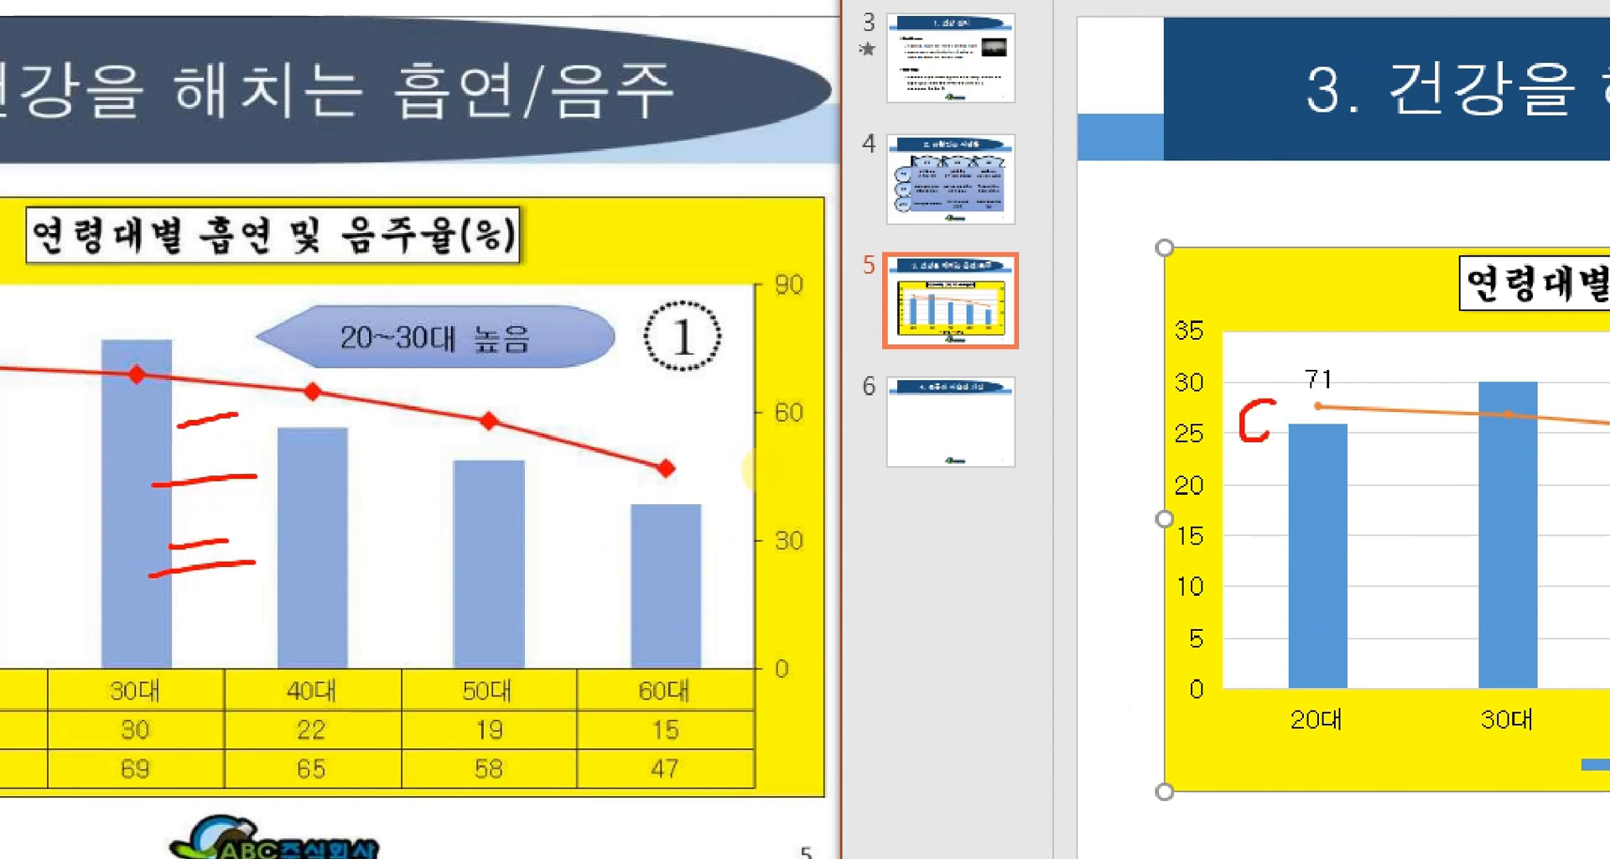
Step: Delete the major horizontal gridlines from the chart's plot area
left_click(931, 450)
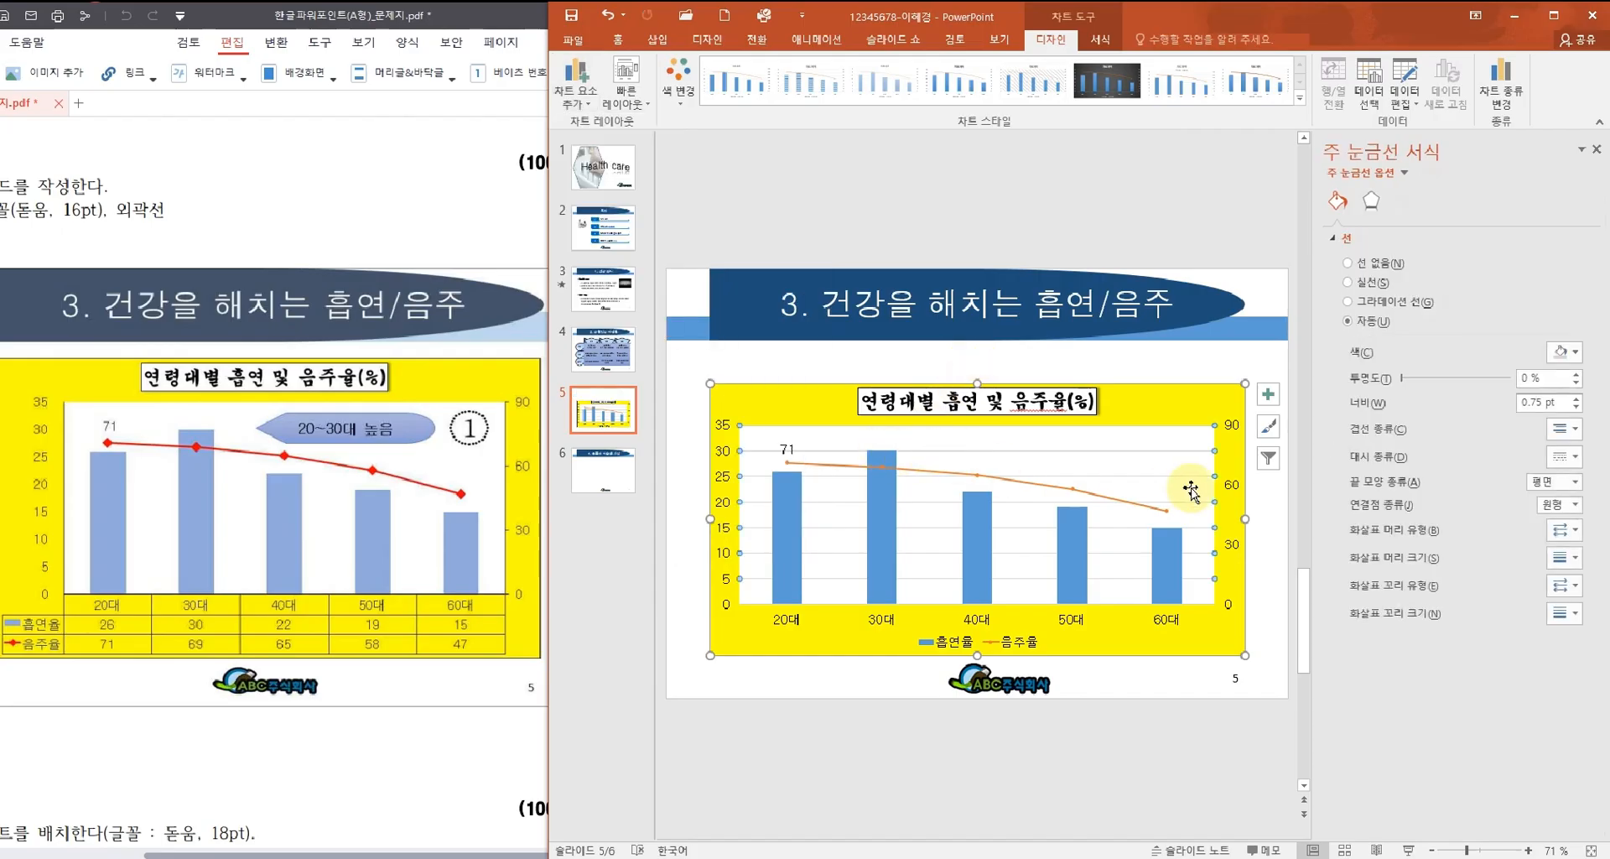
key("Escape")
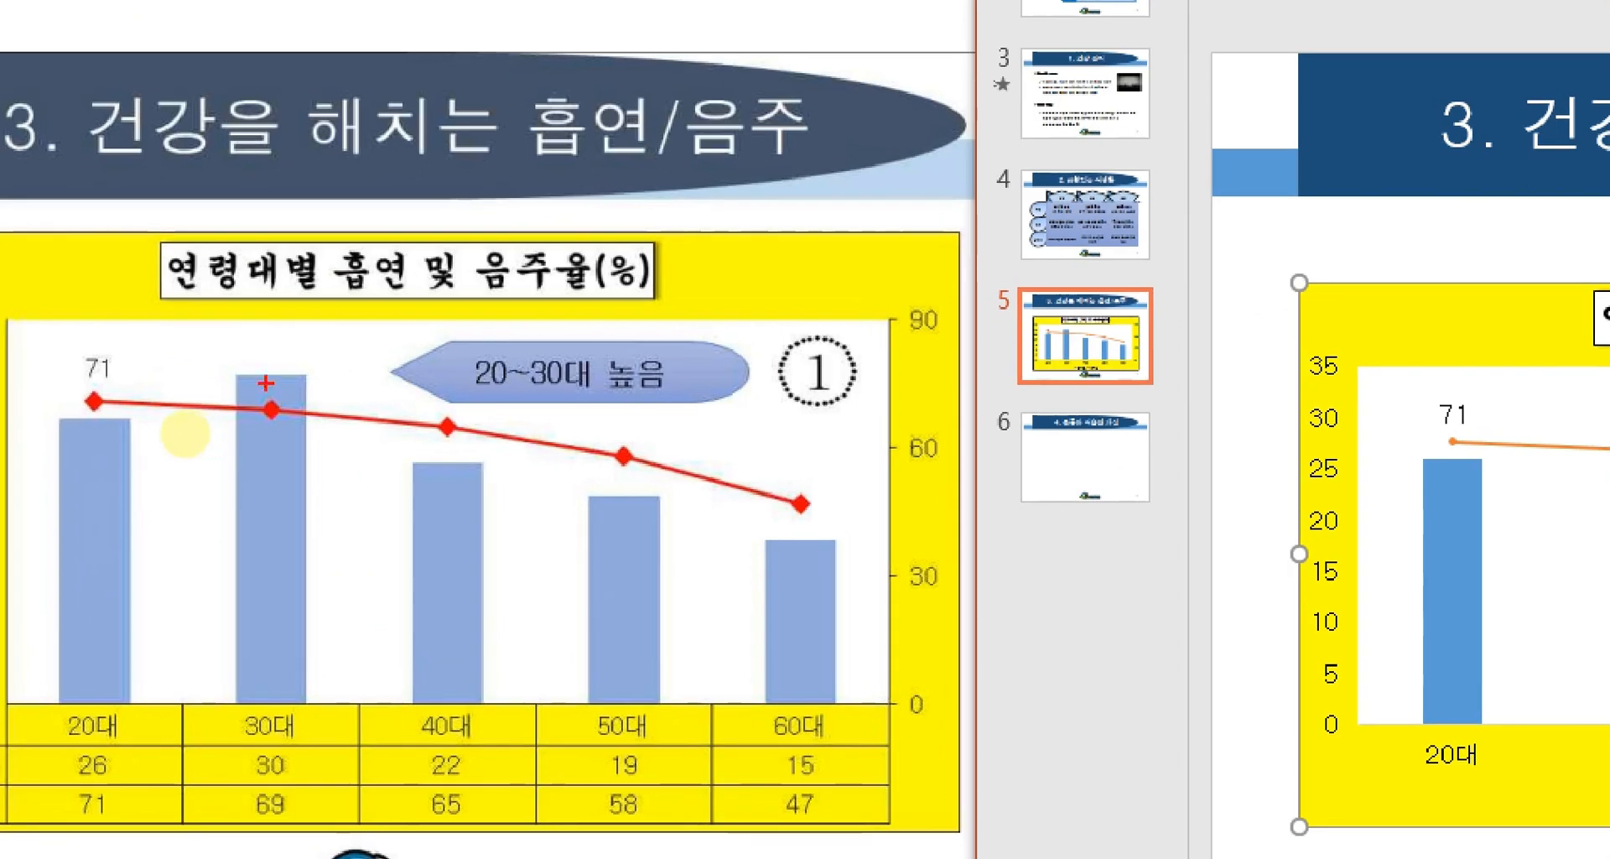
left_click_drag(432, 407, 473, 450)
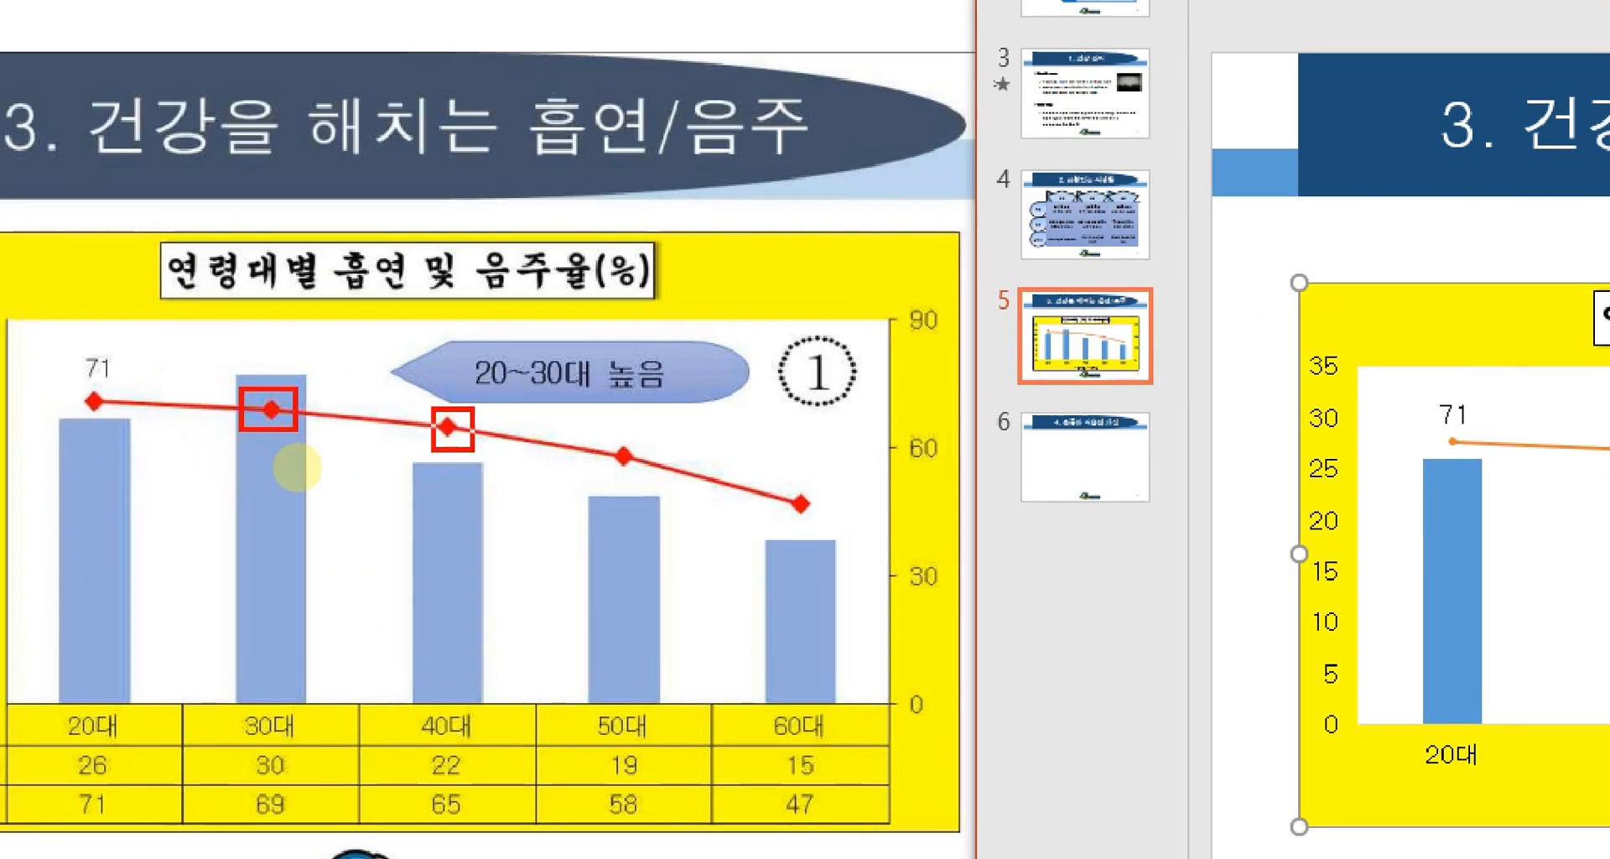
mouse_move(277, 314)
left_mouse_down()
mouse_move(257, 337)
mouse_move(300, 333)
mouse_move(261, 354)
left_mouse_up()
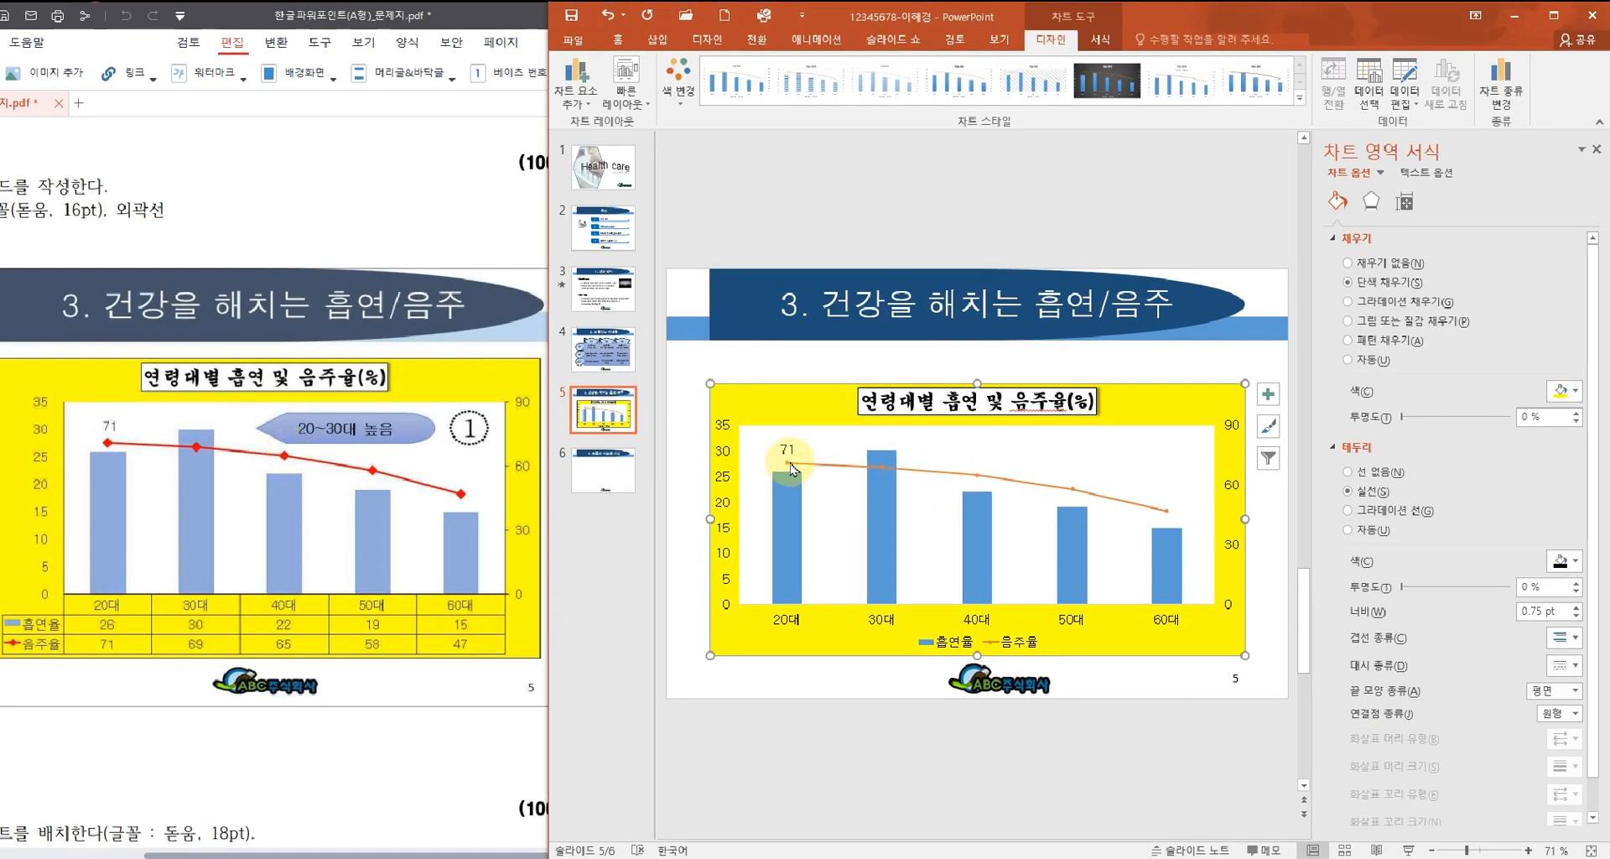
Step: Give the 음주율 line built-in diamond markers with size 12
left_click(981, 483)
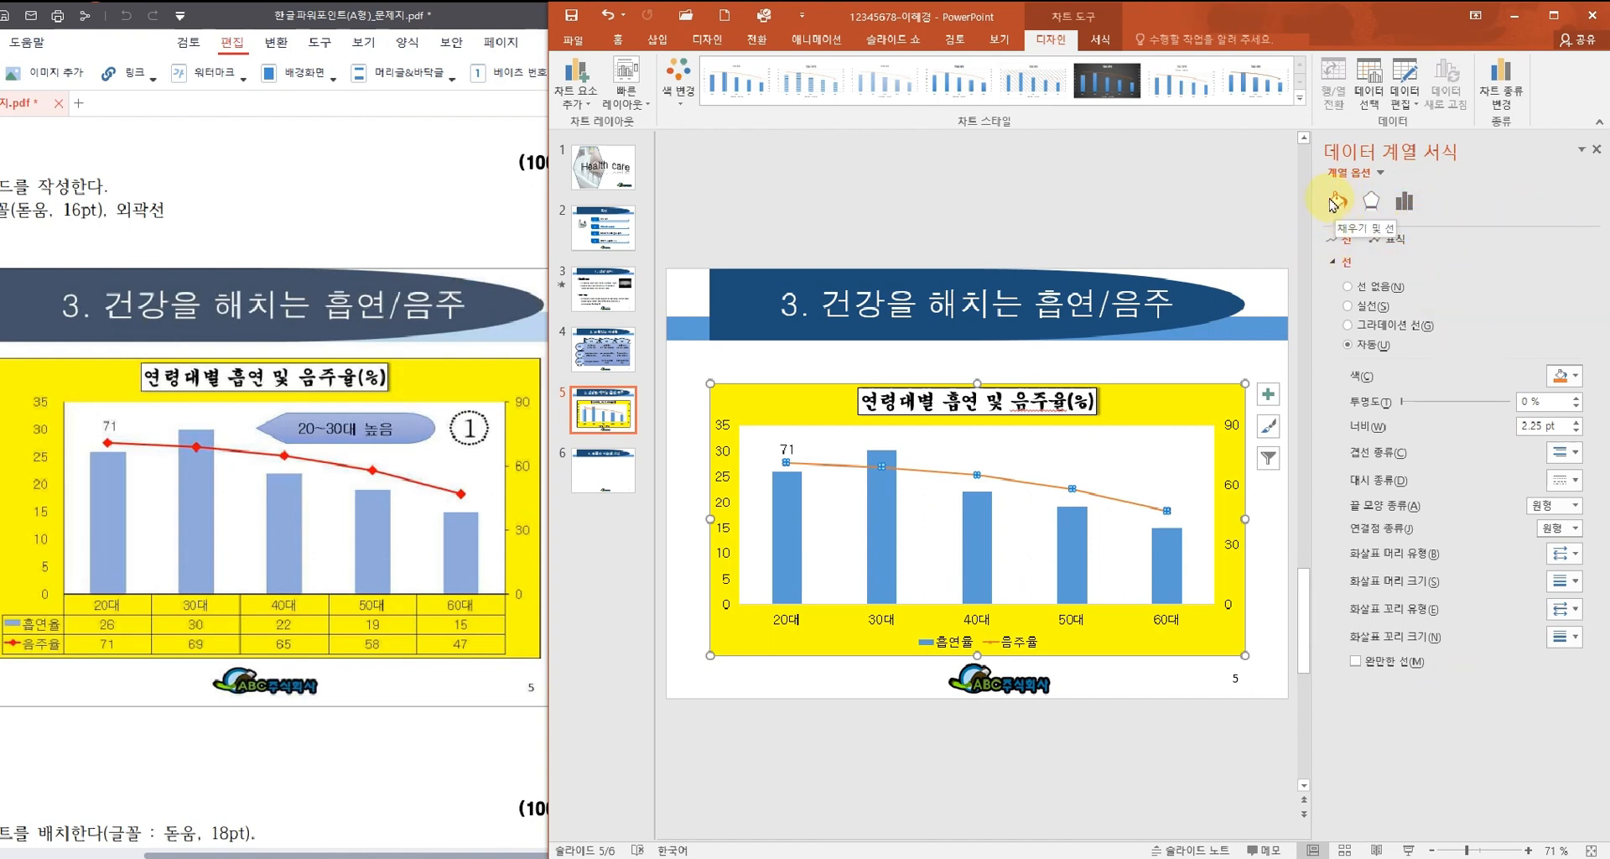
left_click(1394, 240)
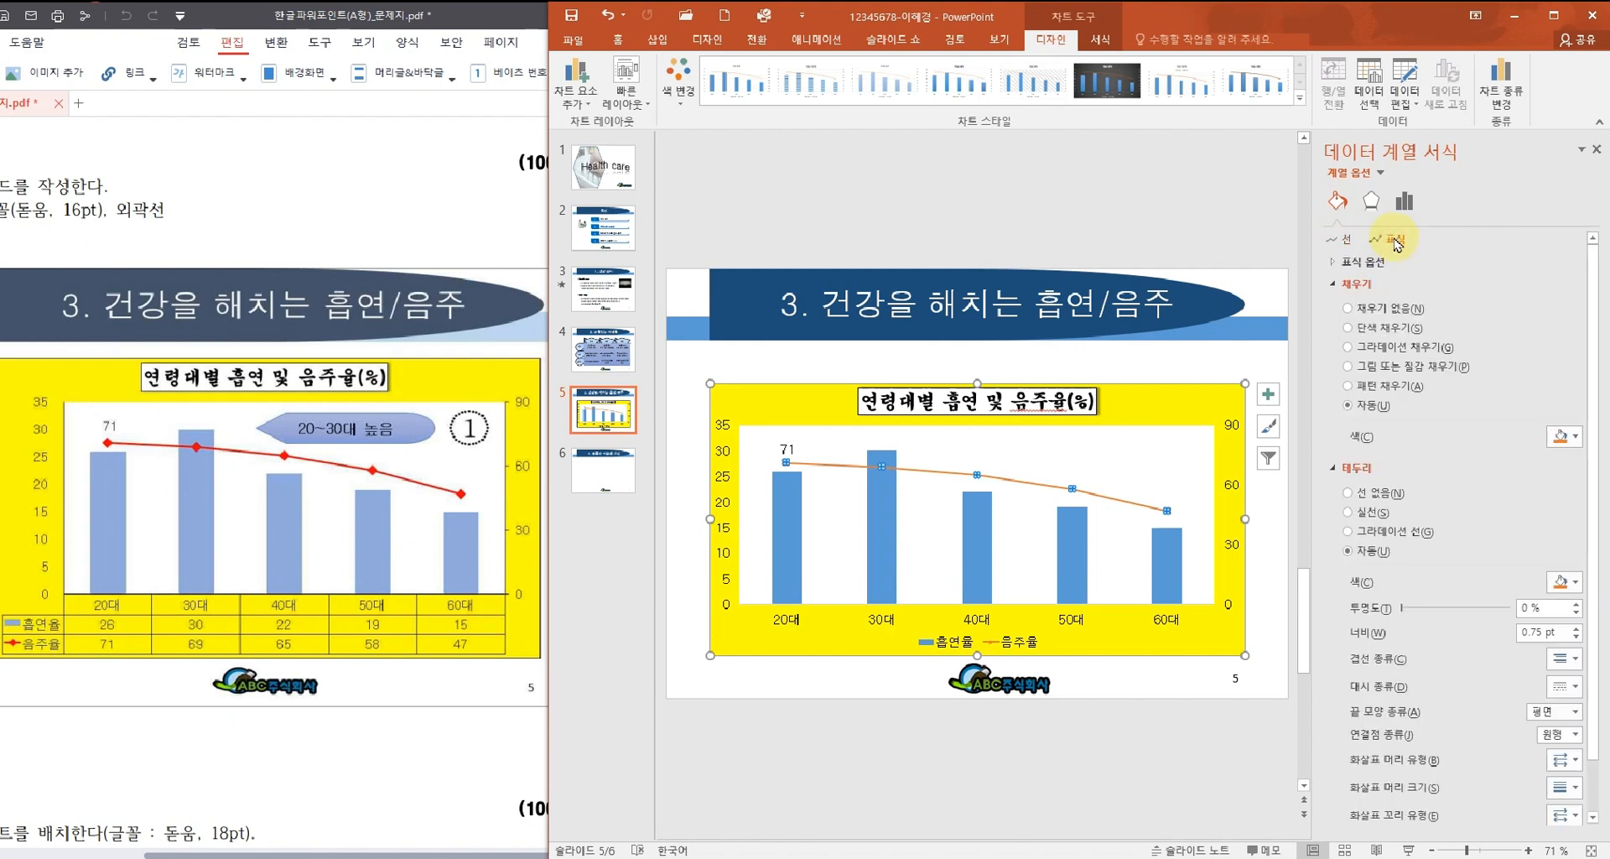
left_click(1345, 263)
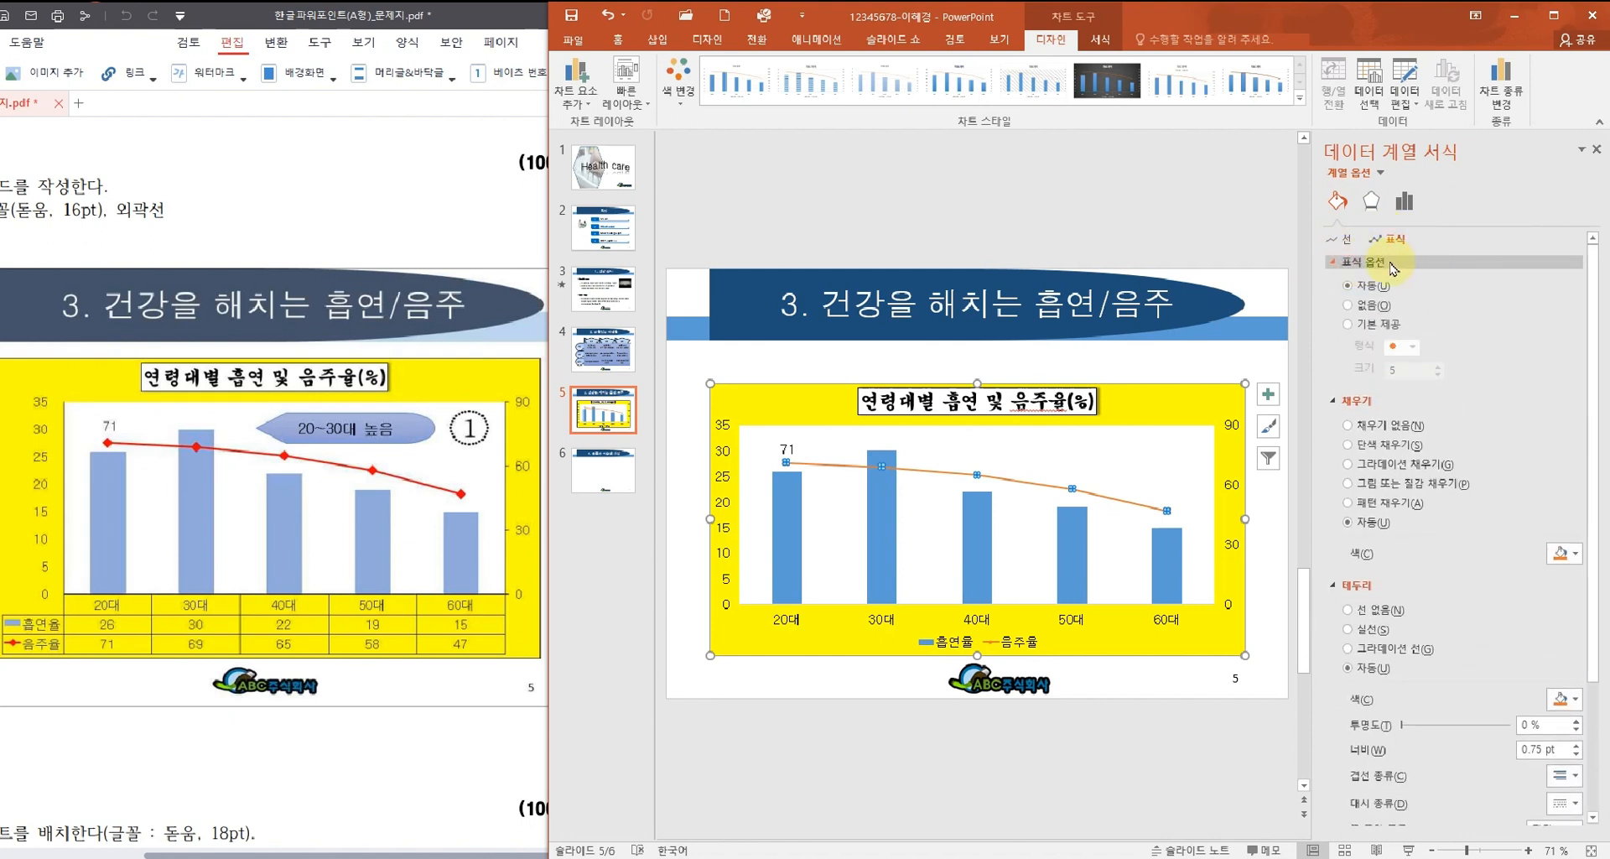
left_click(1384, 325)
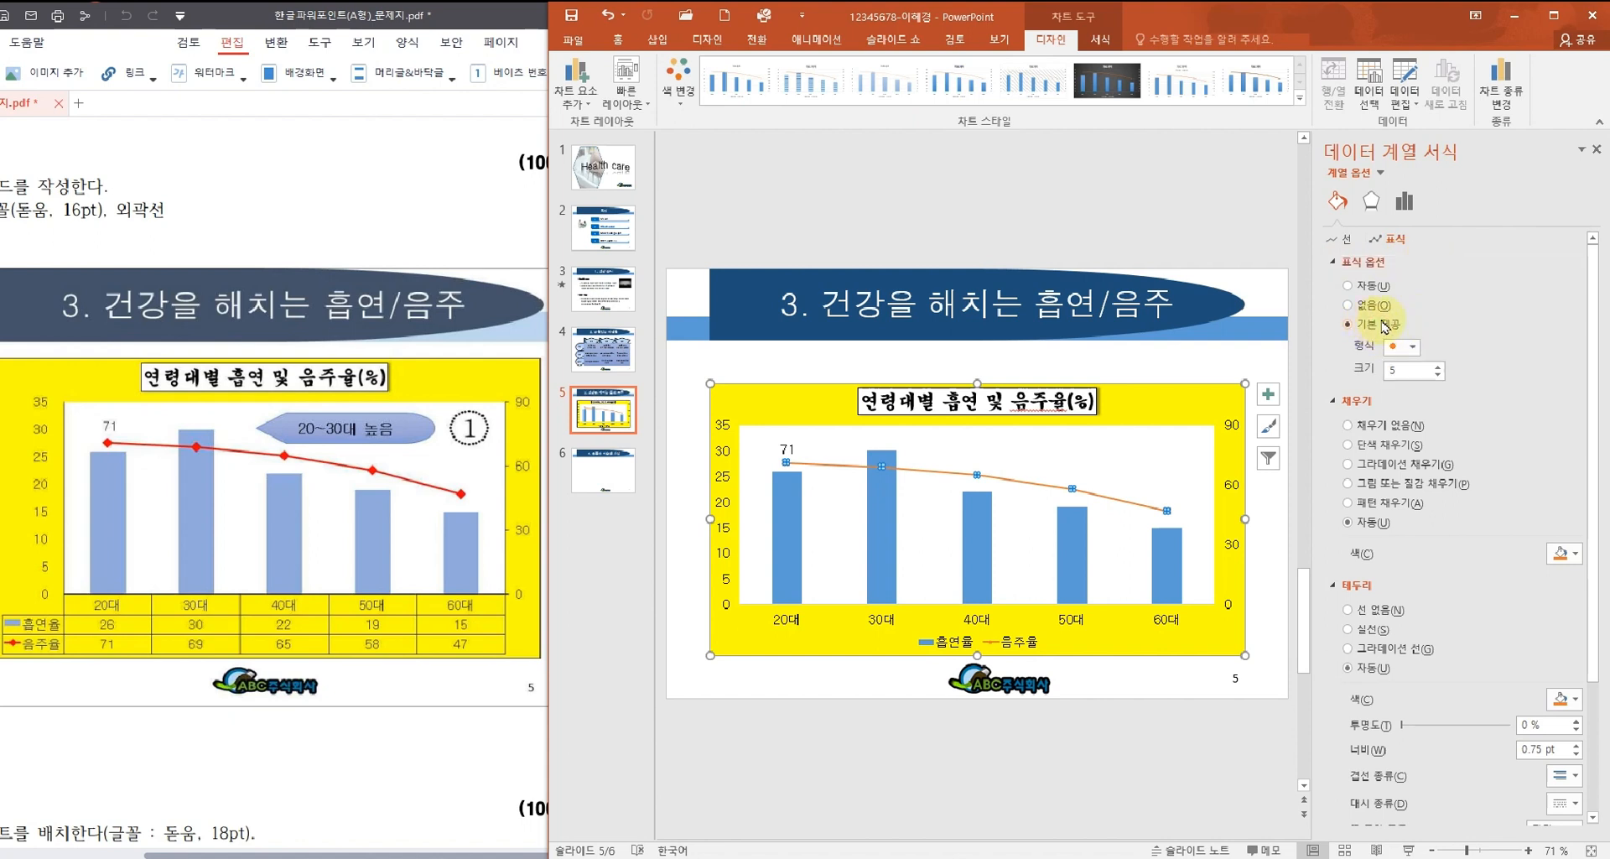
left_click(1416, 346)
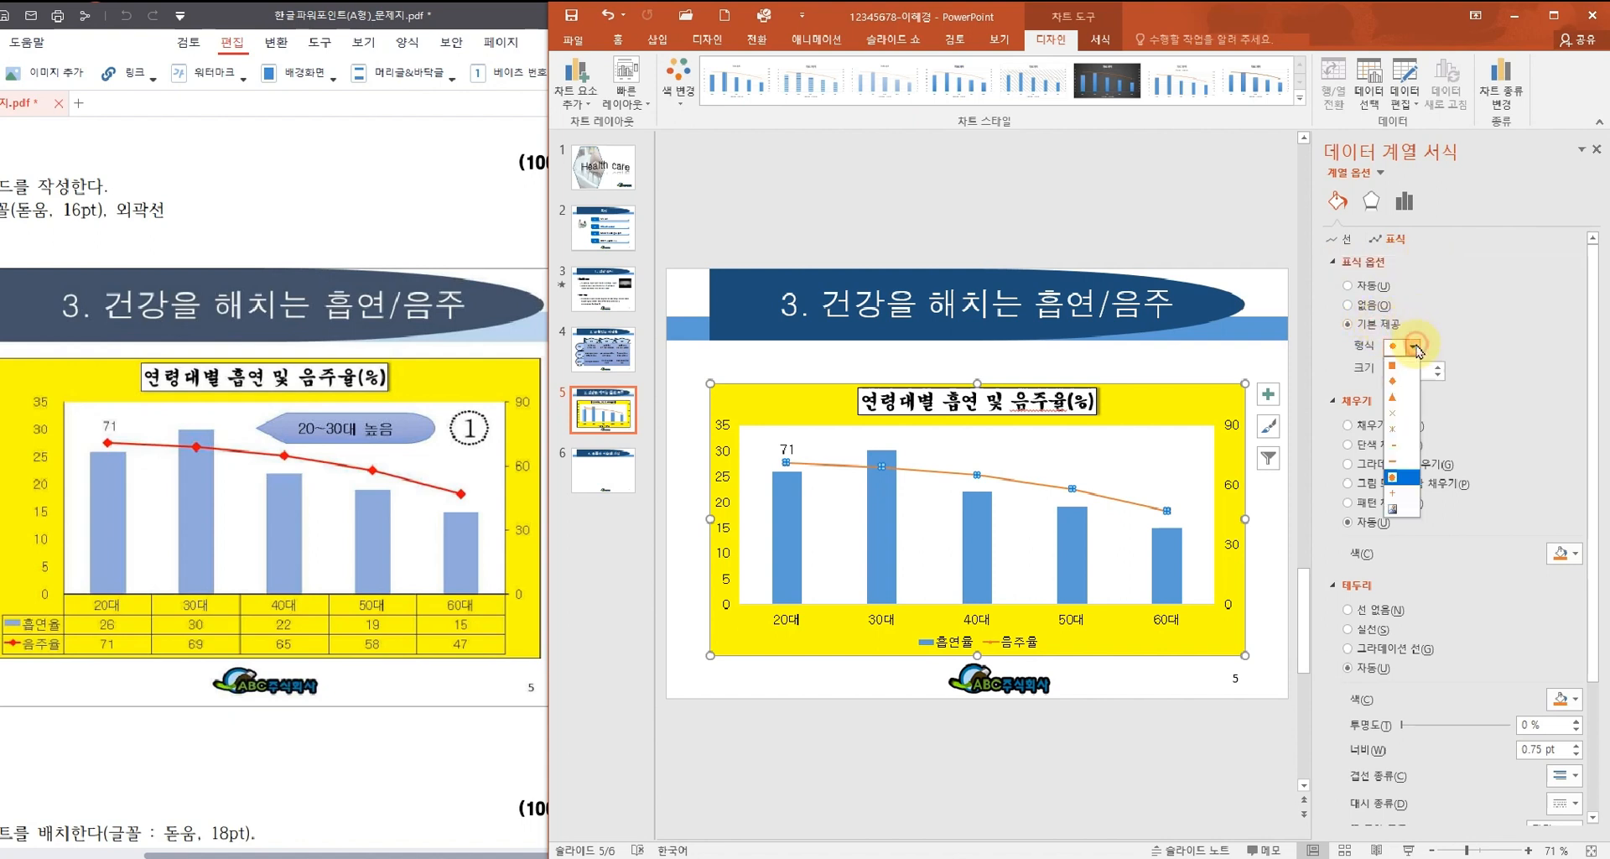
left_click(1398, 386)
left_click(1409, 370)
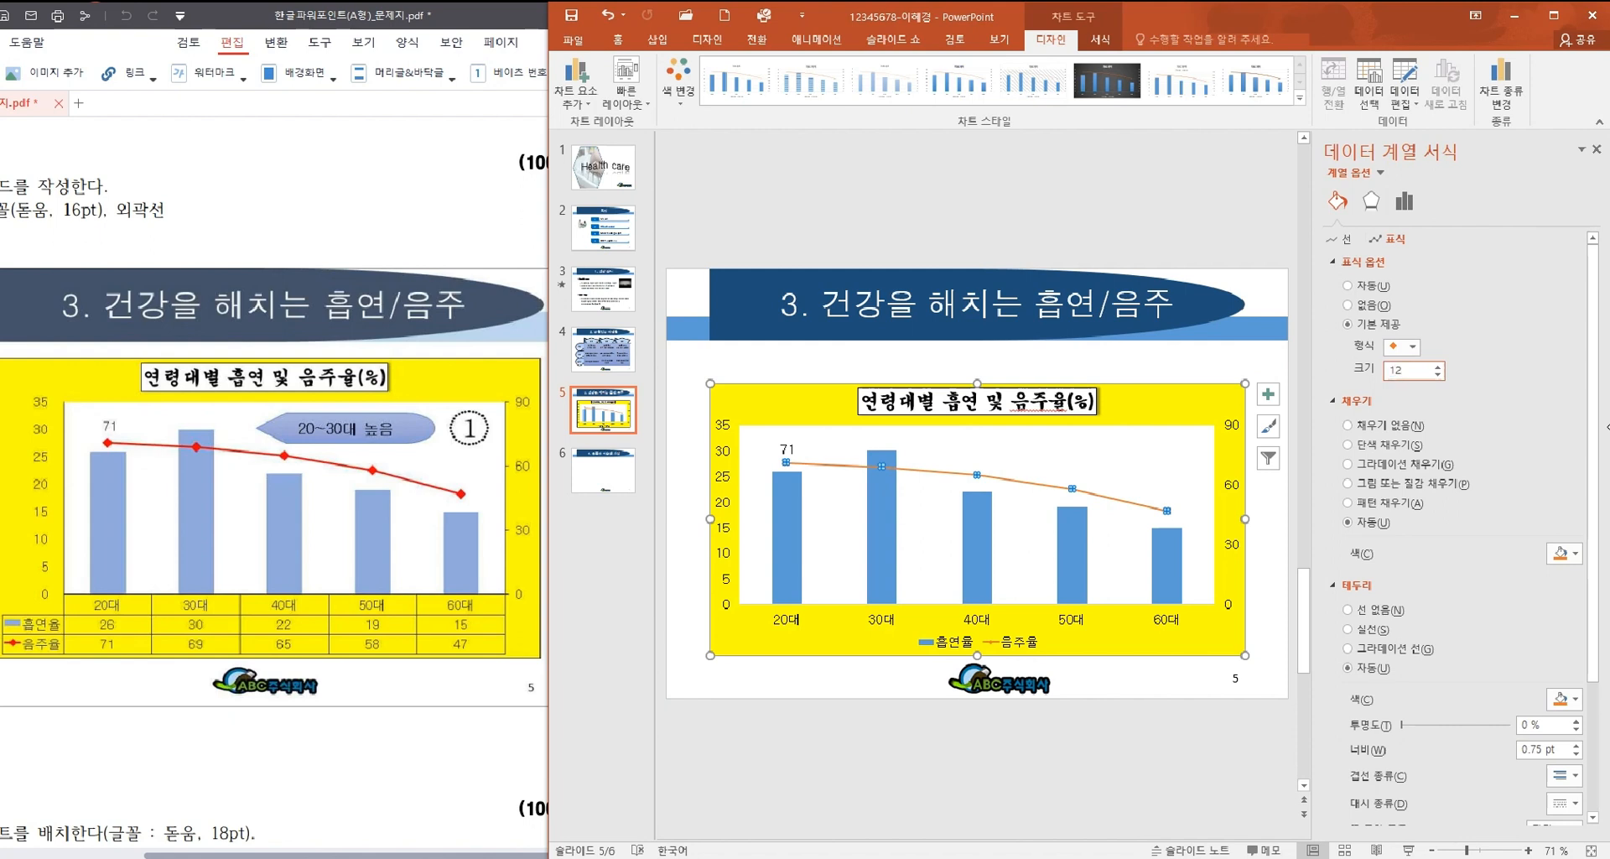
type("12")
key("Return")
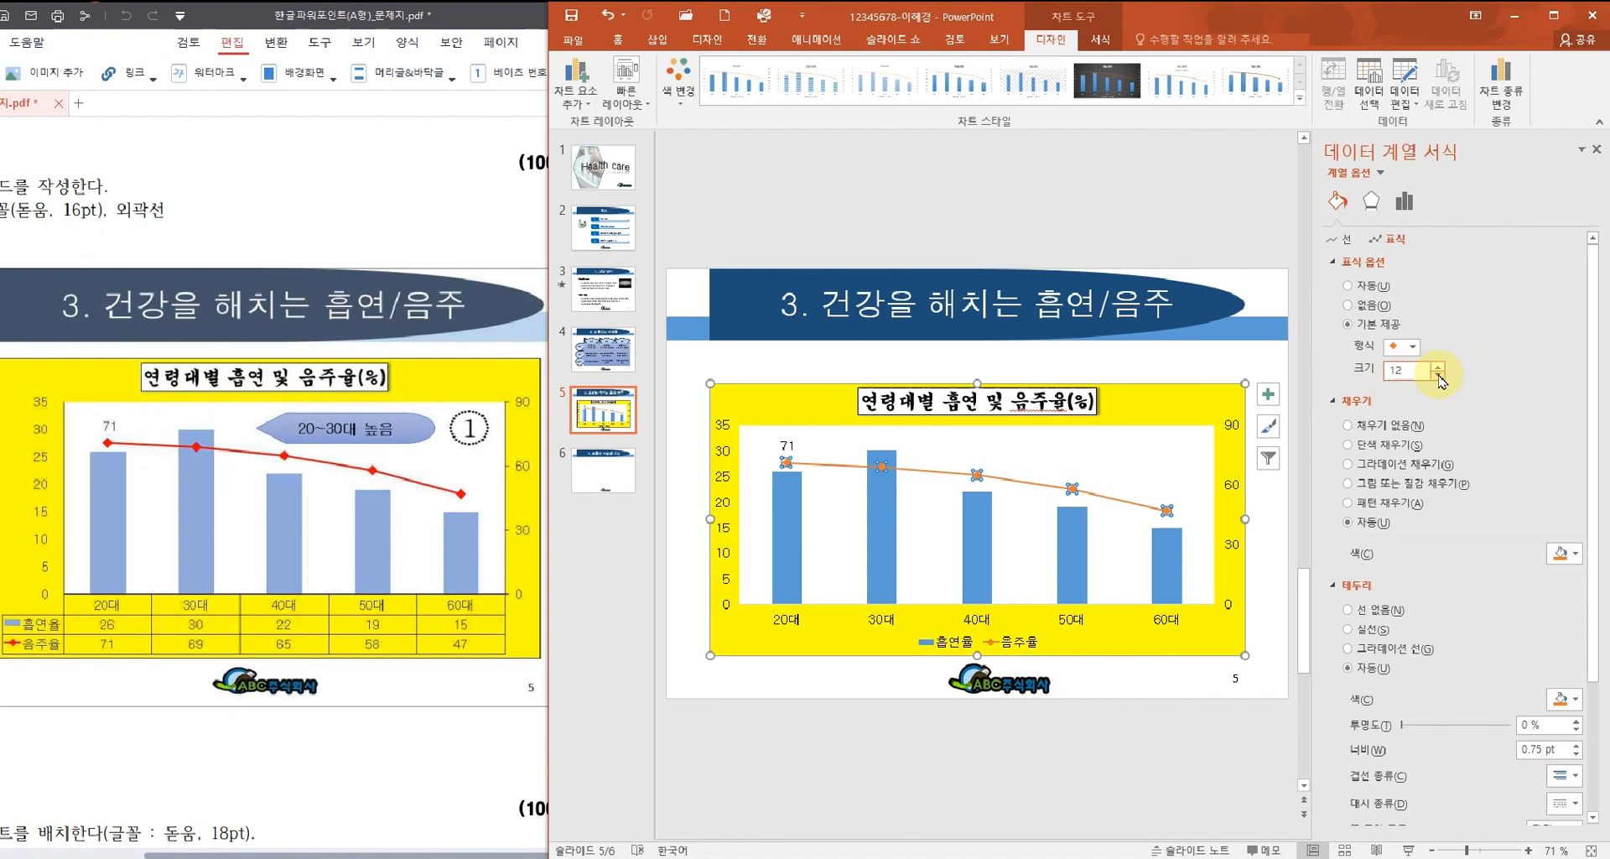
left_click(872, 683)
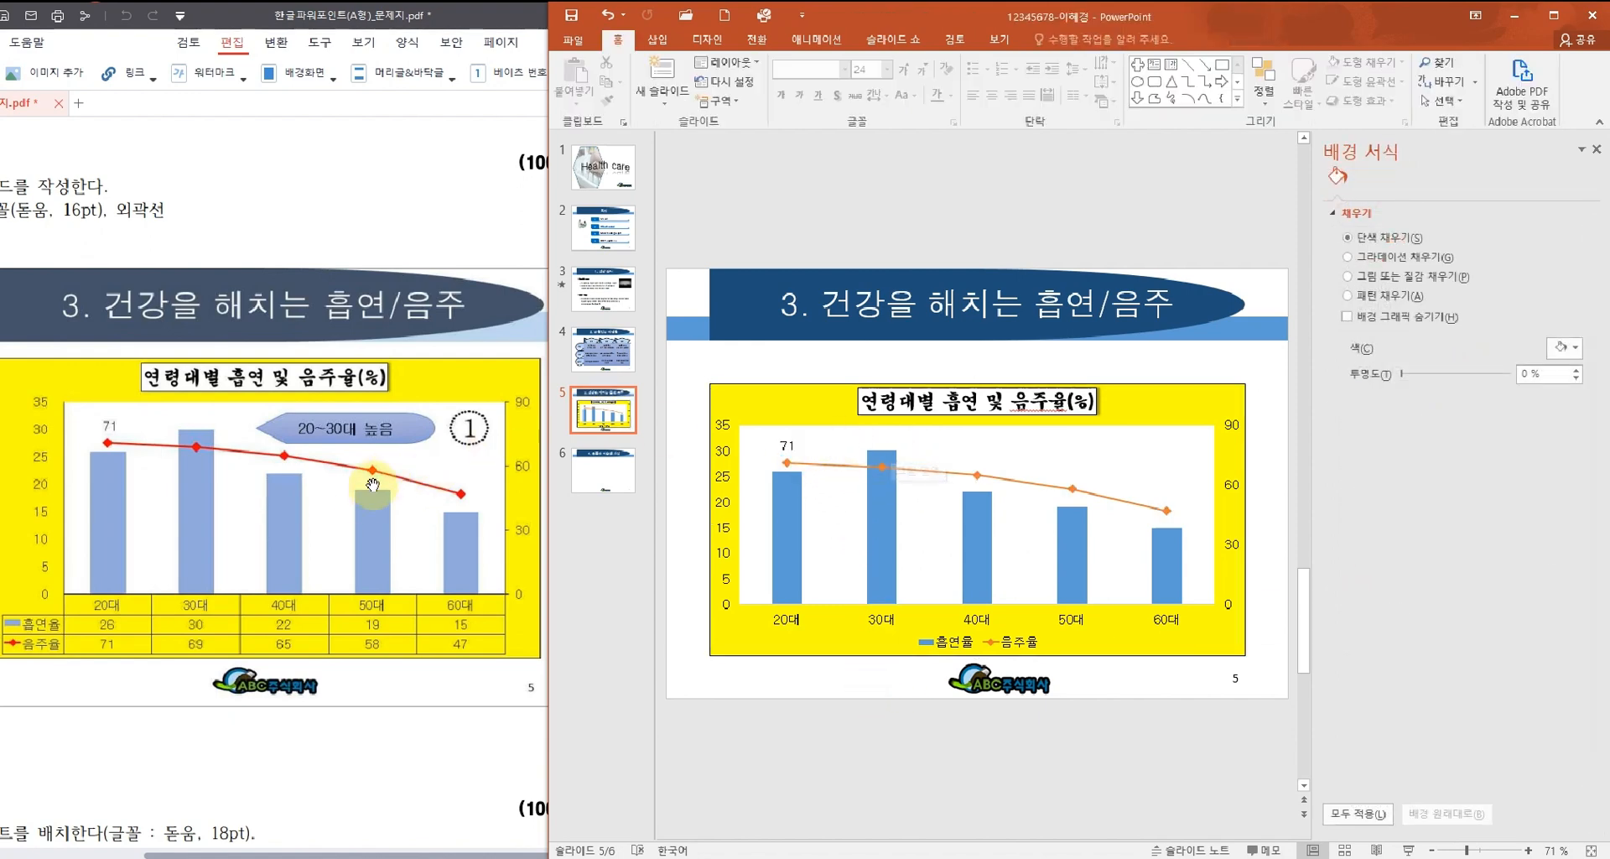
key("ctrl+1")
mouse_move(401, 450)
left_mouse_down()
mouse_move(386, 456)
mouse_move(390, 401)
mouse_move(383, 437)
left_mouse_up()
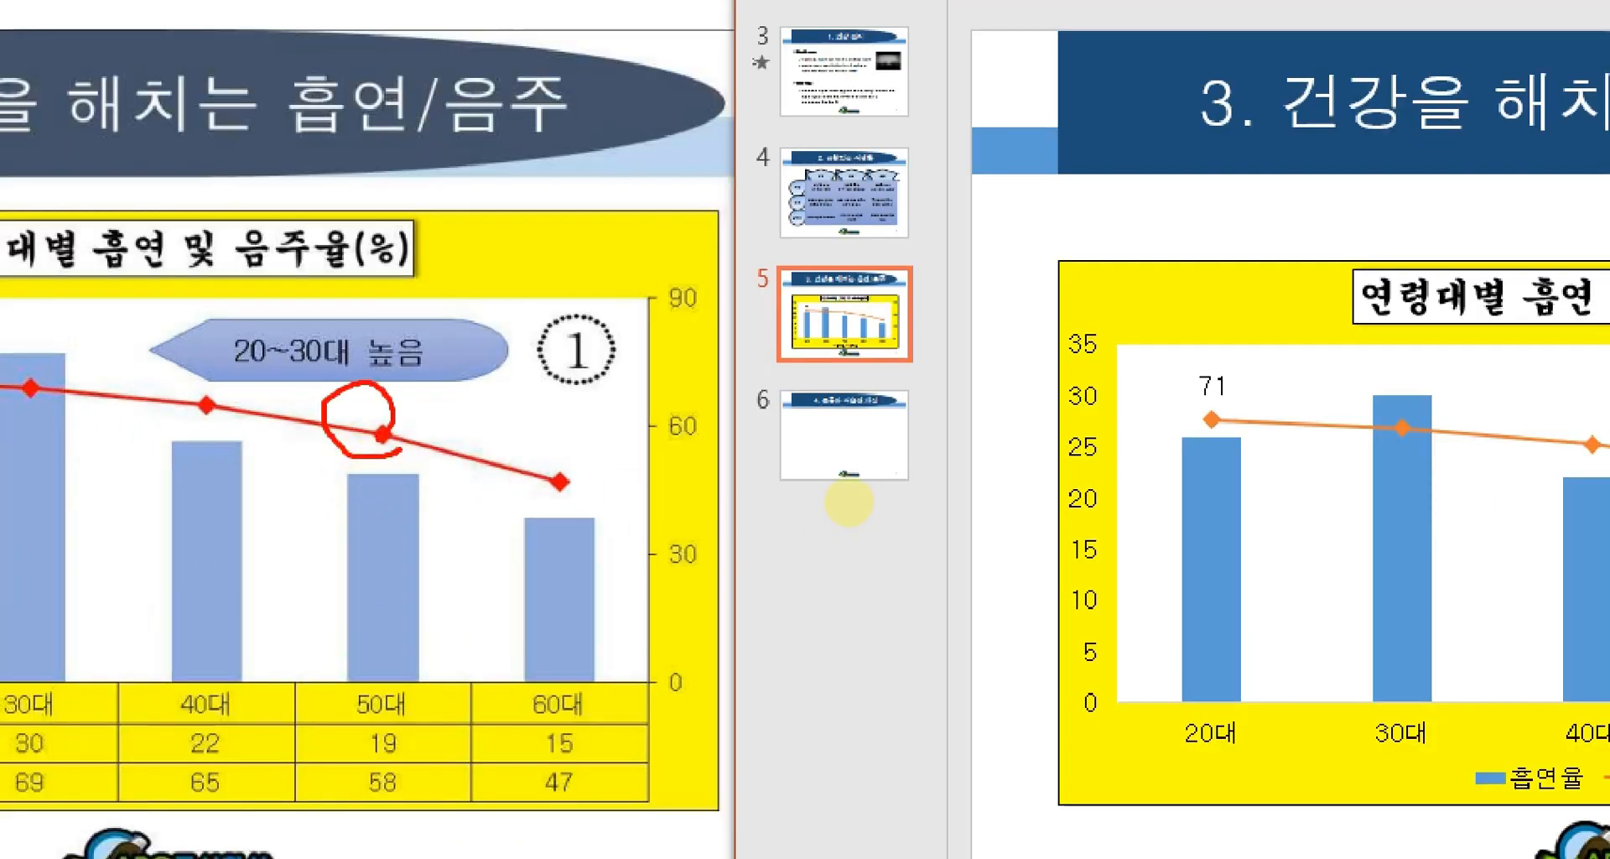
left_click_drag(1312, 442, 1300, 410)
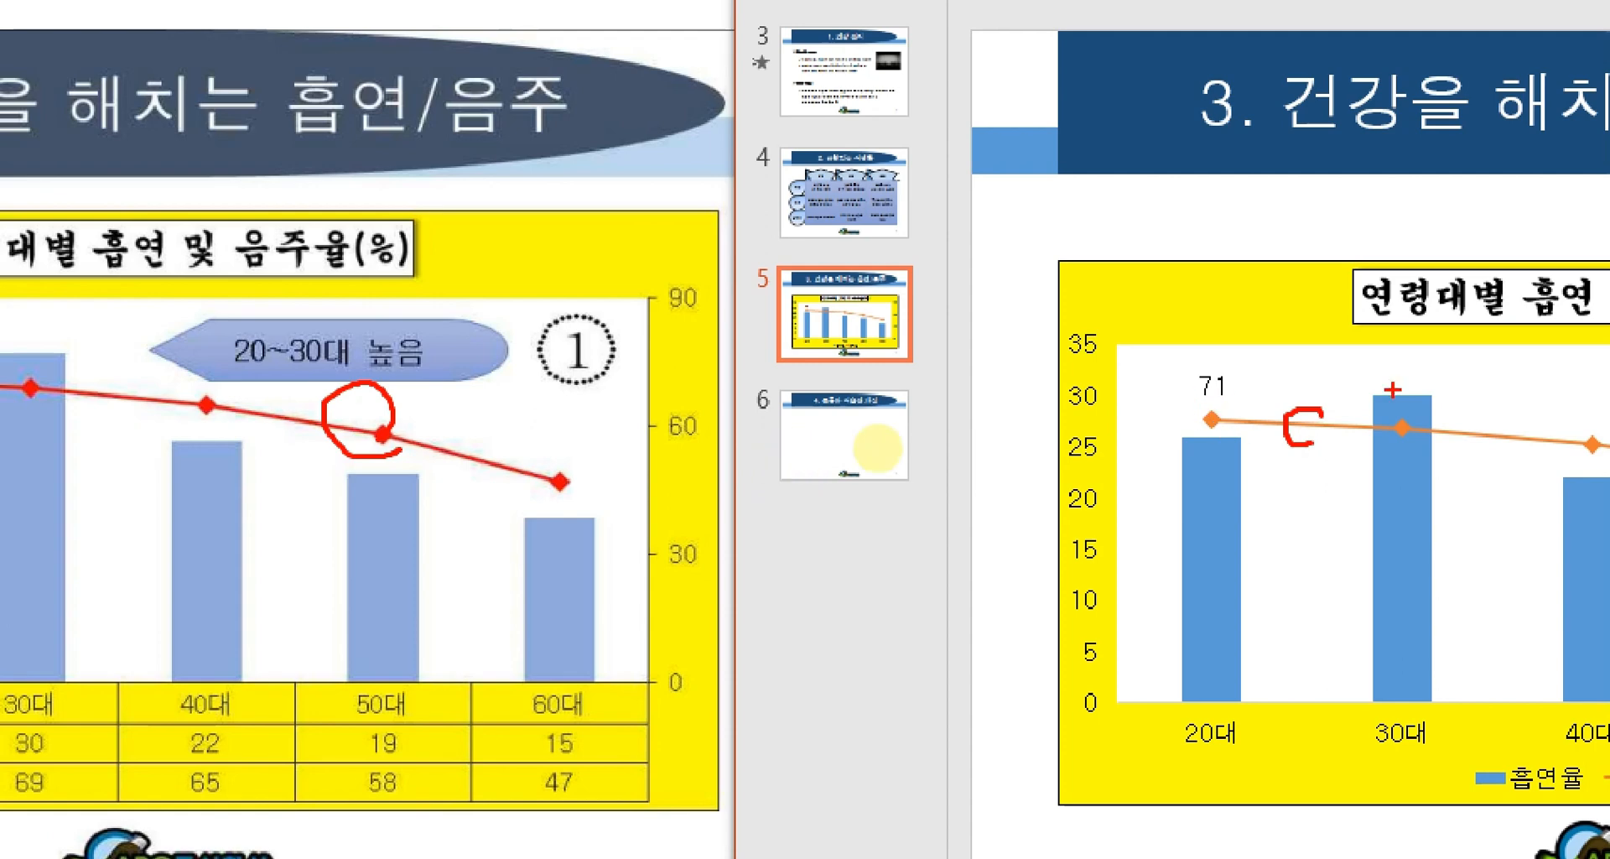
key("Escape")
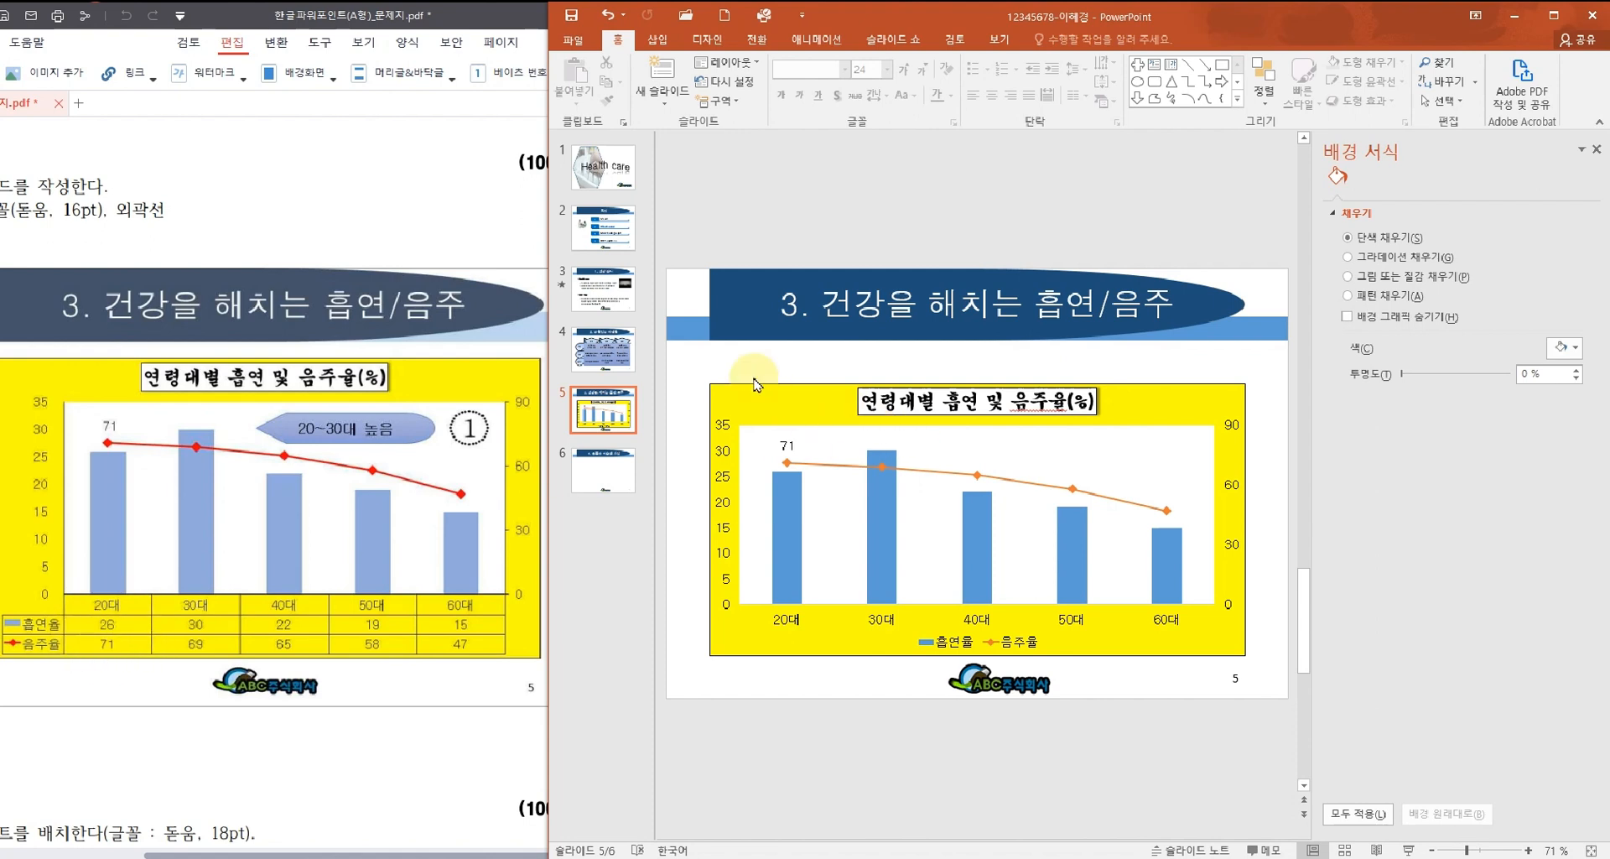
Step: Add a data table with legend keys below the chart
left_click(789, 409)
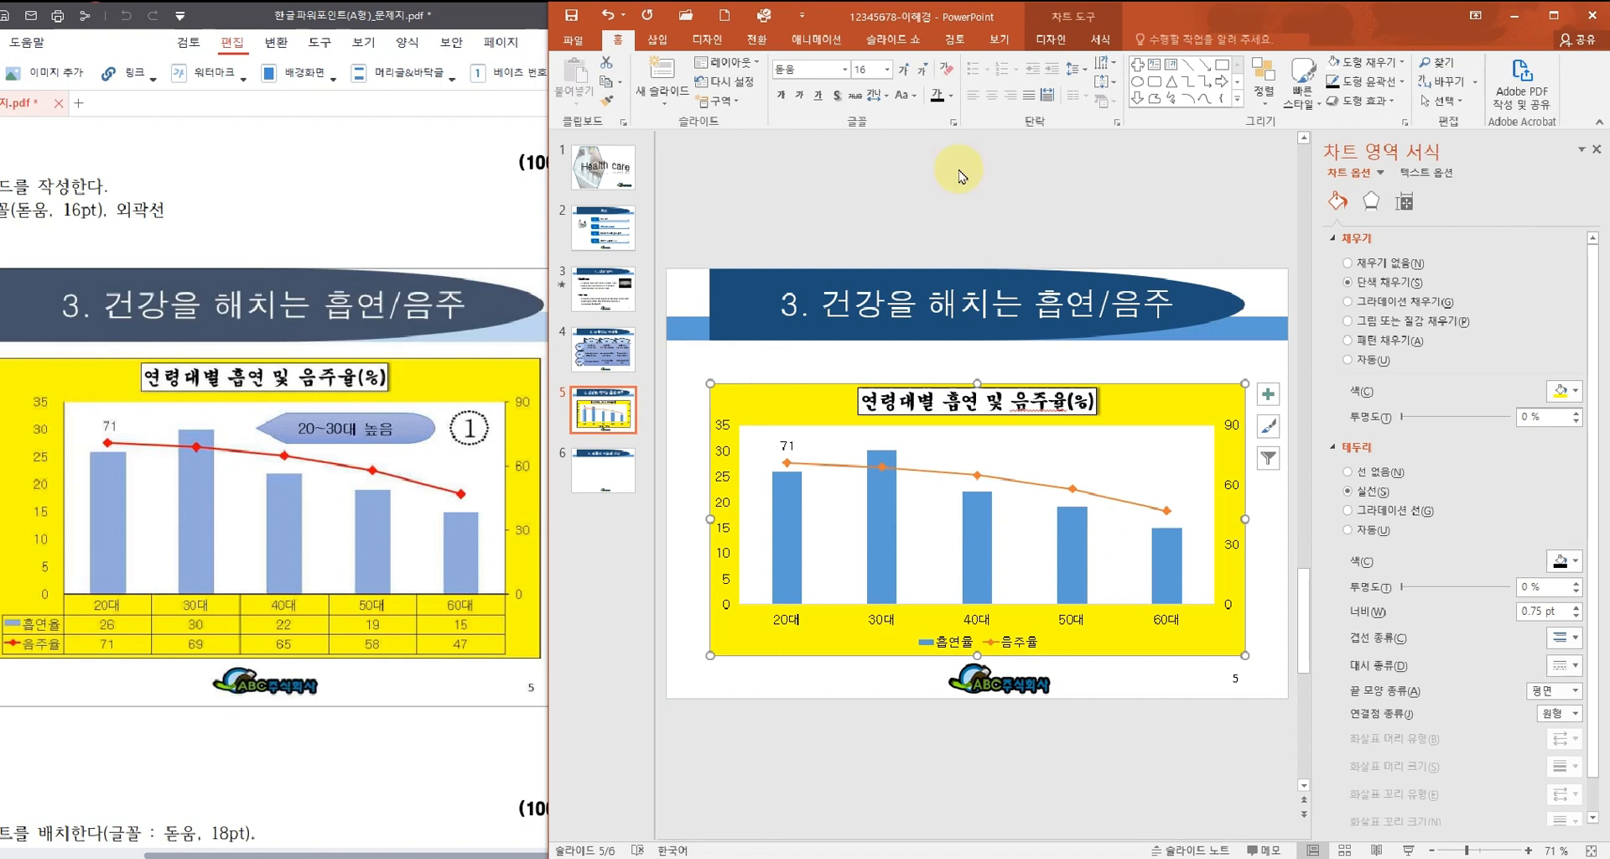
left_click(1047, 39)
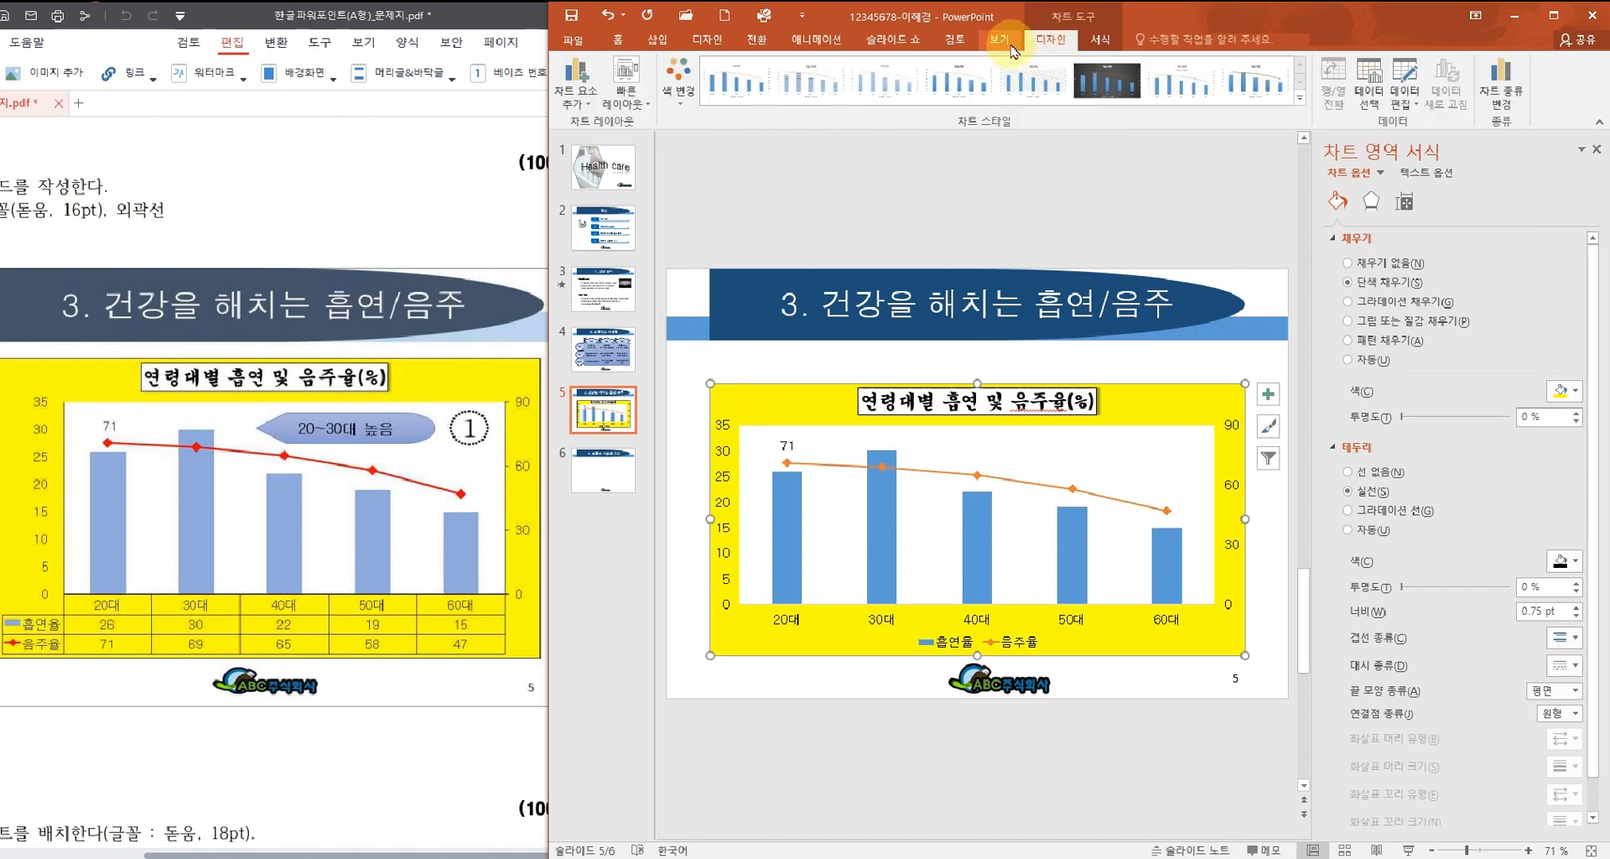
left_click(583, 97)
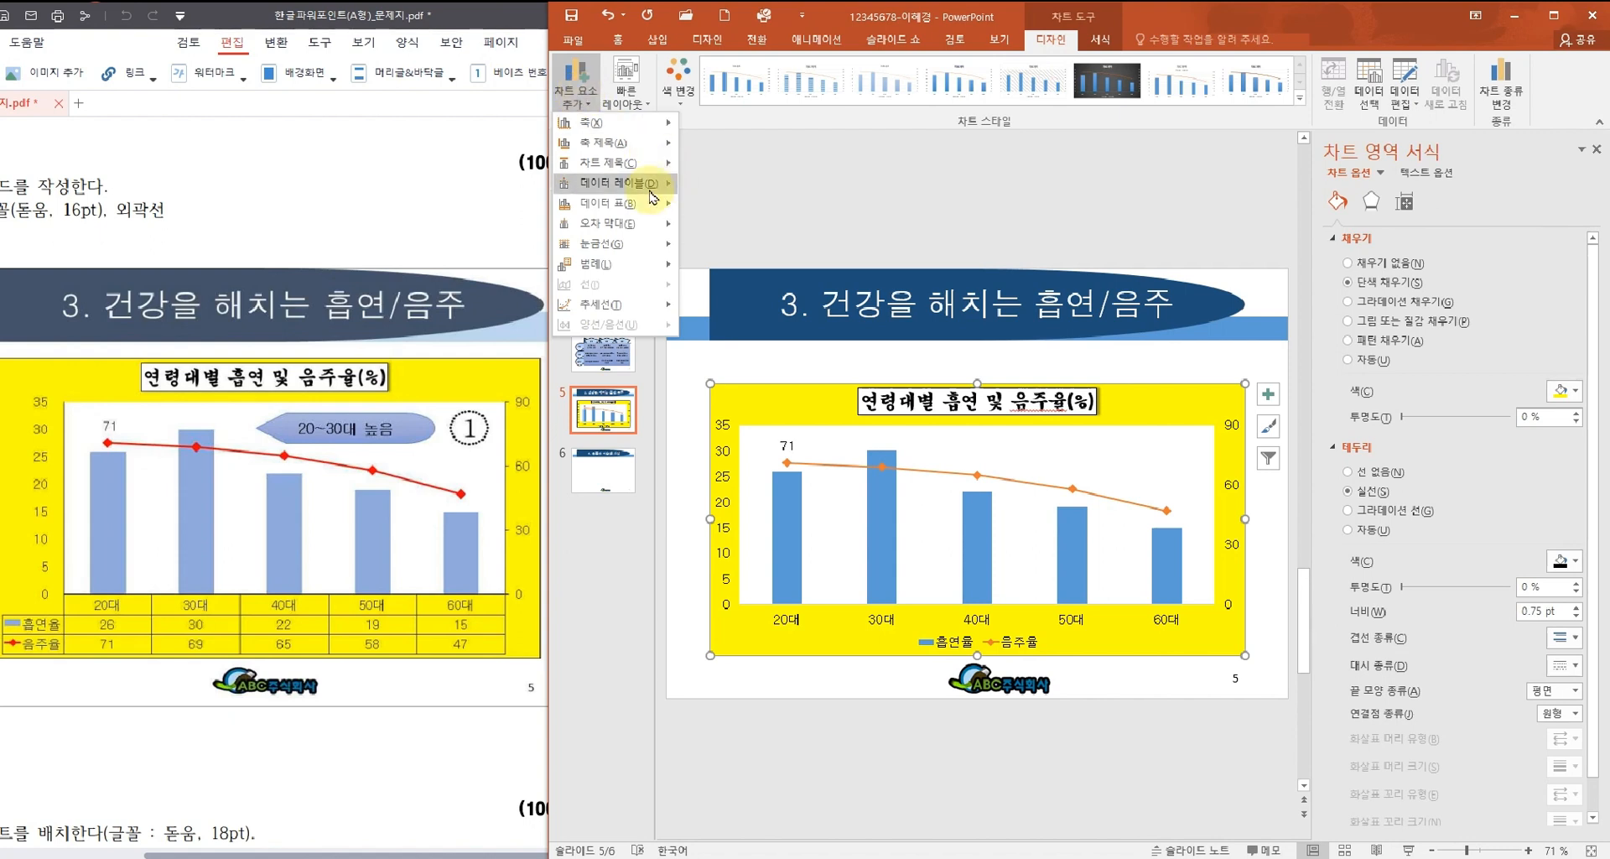
mouse_move(622, 210)
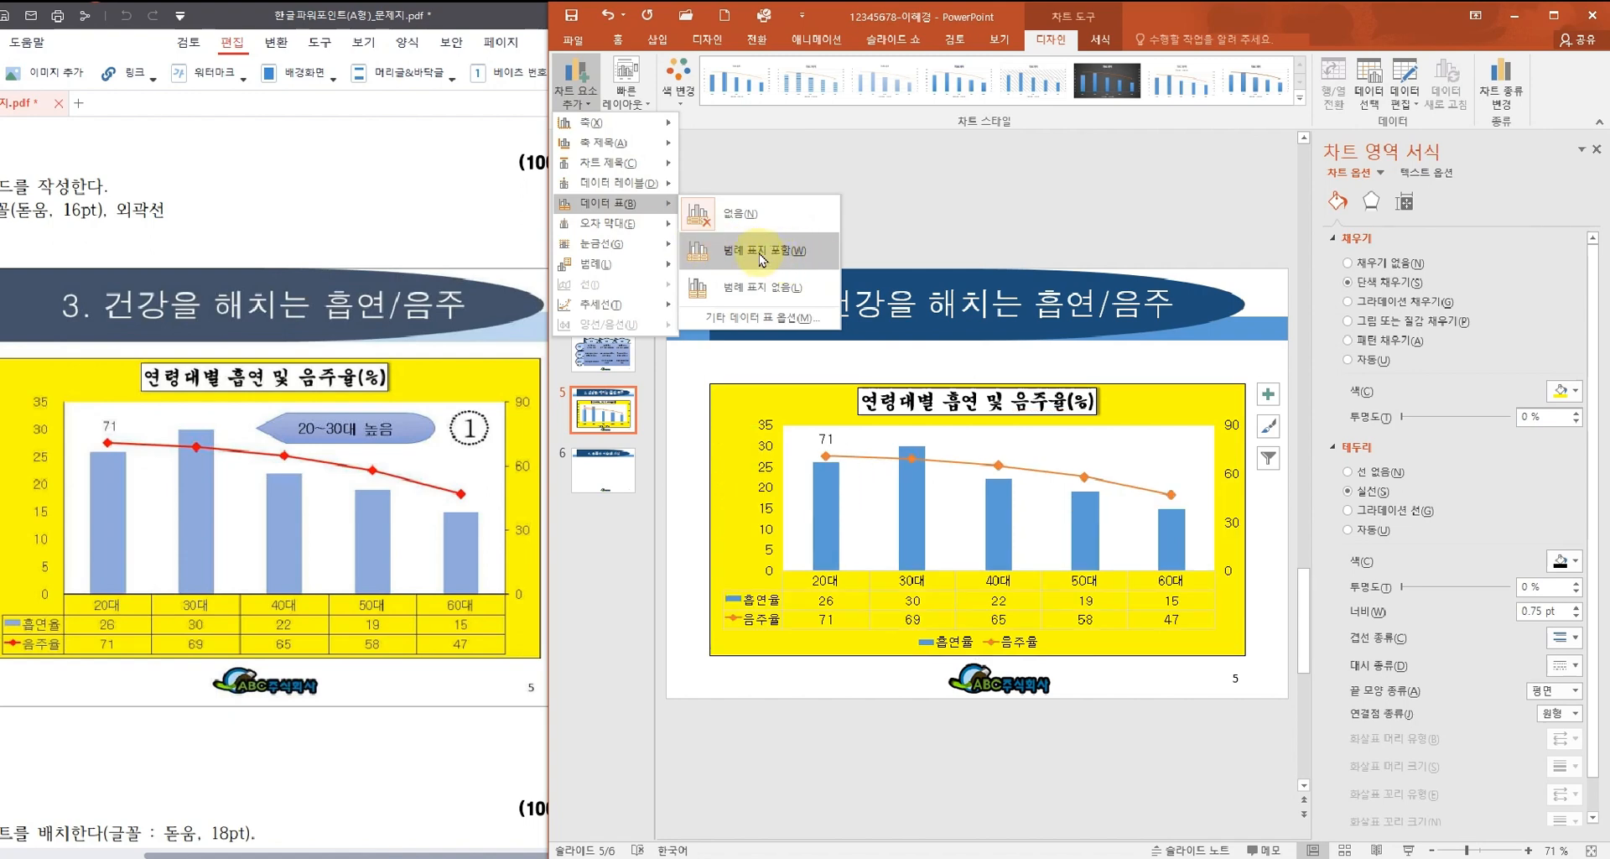
left_click(759, 252)
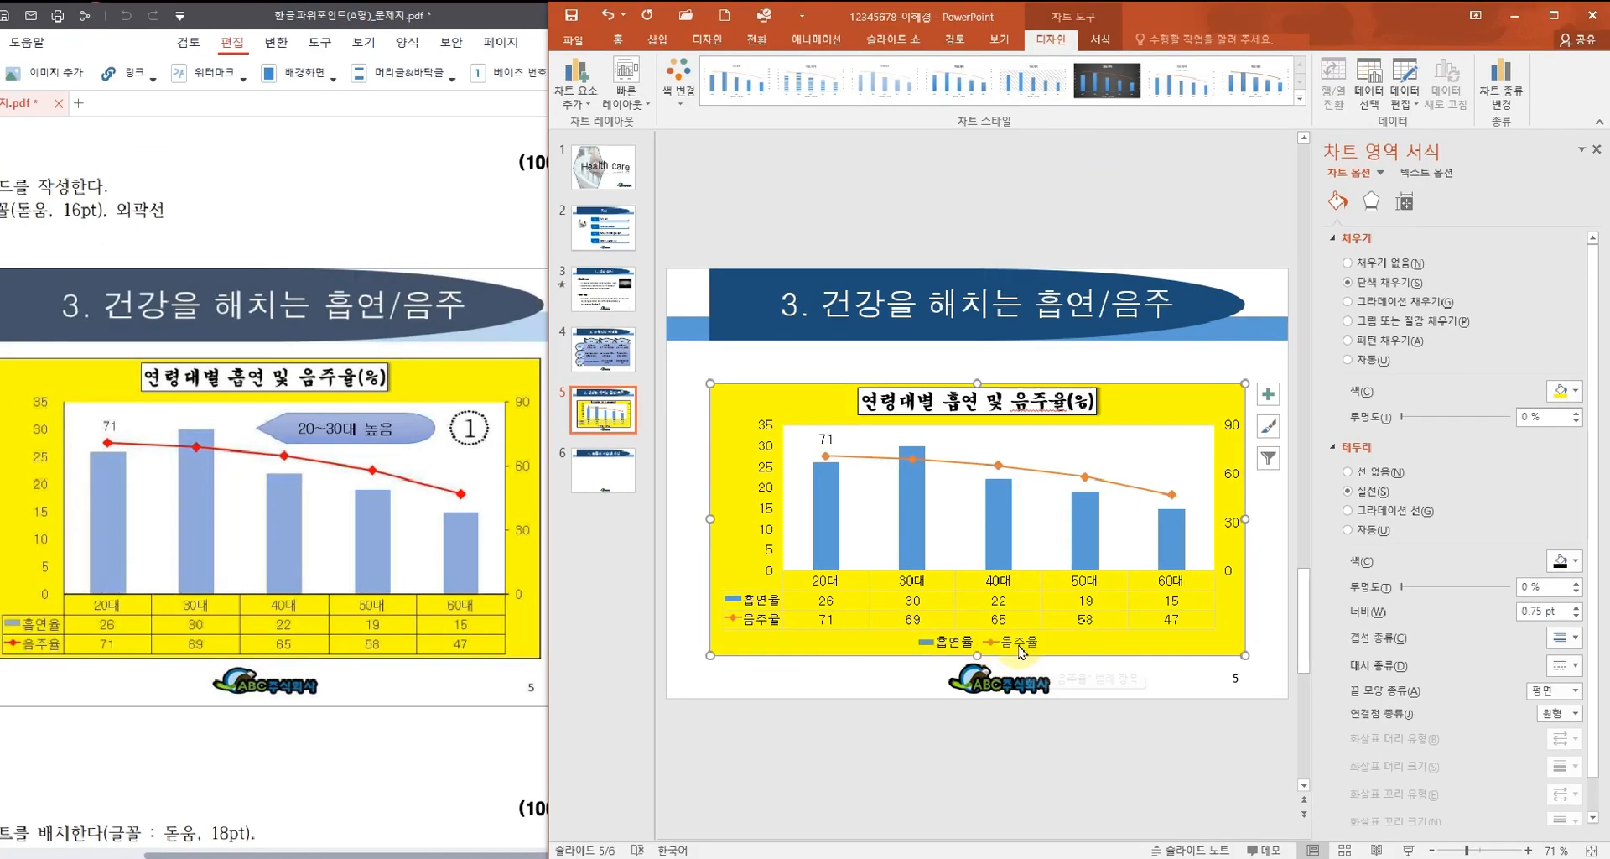
Step: Delete the separate legend at the foot of the chart and close the formatting pane
left_click(1020, 647)
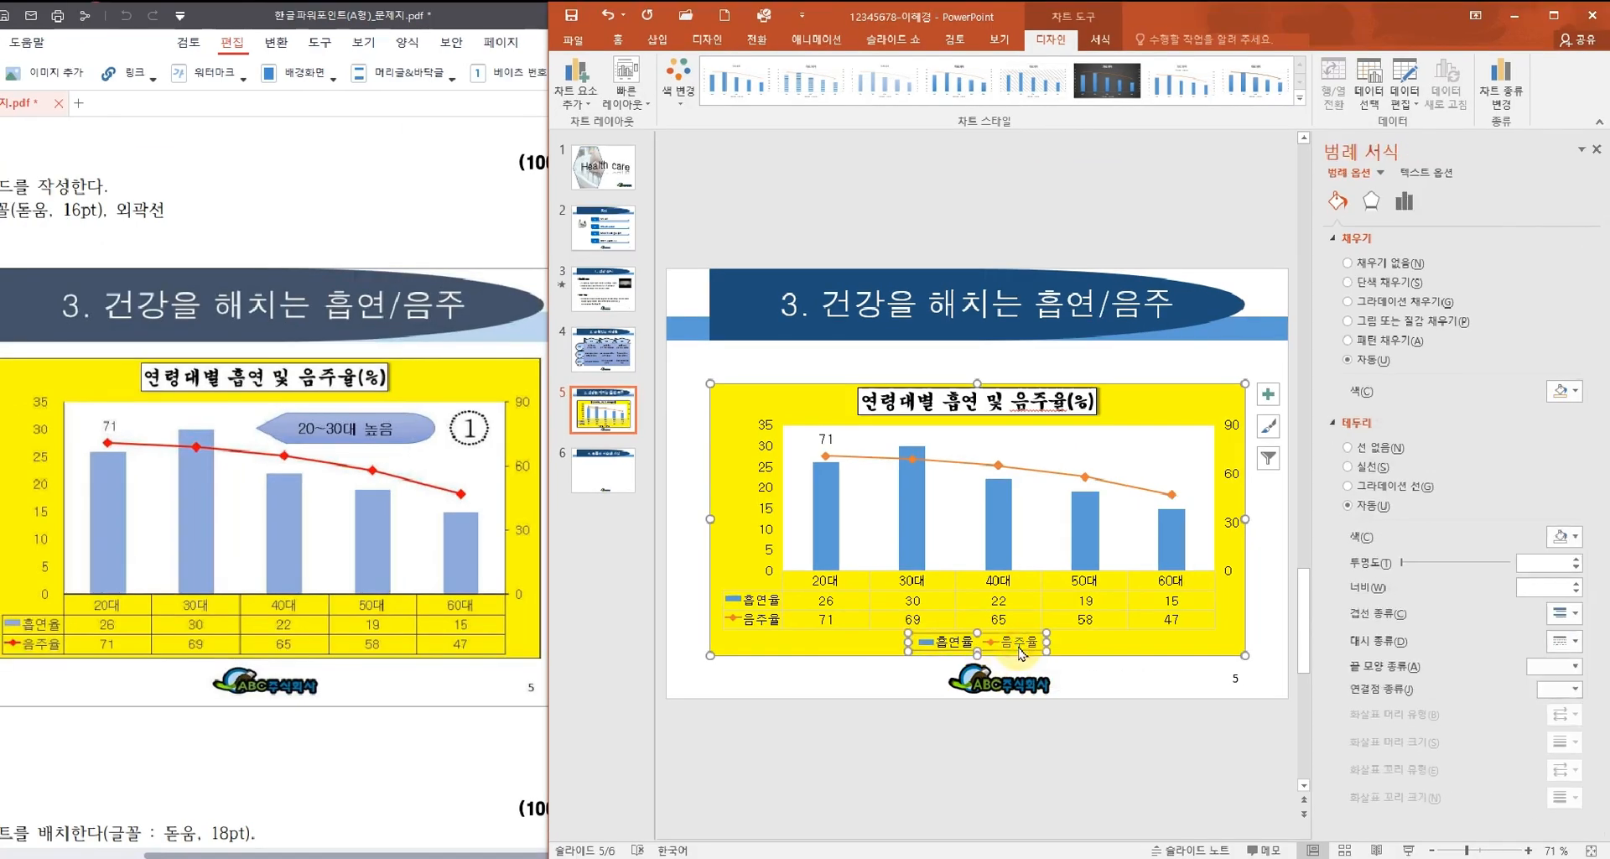
key("Delete")
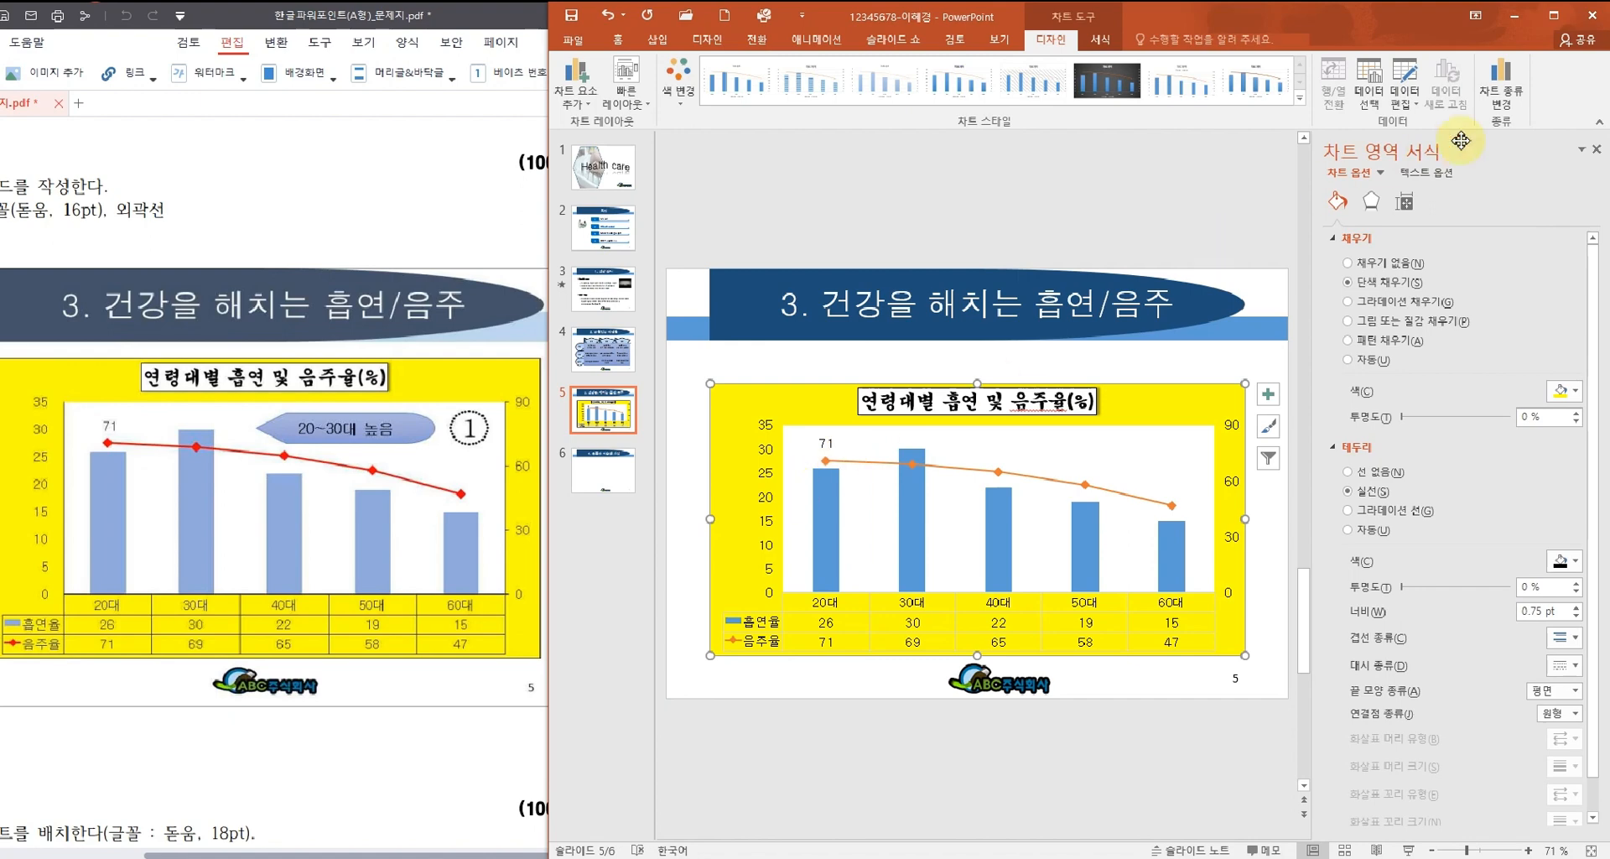
left_click(1596, 148)
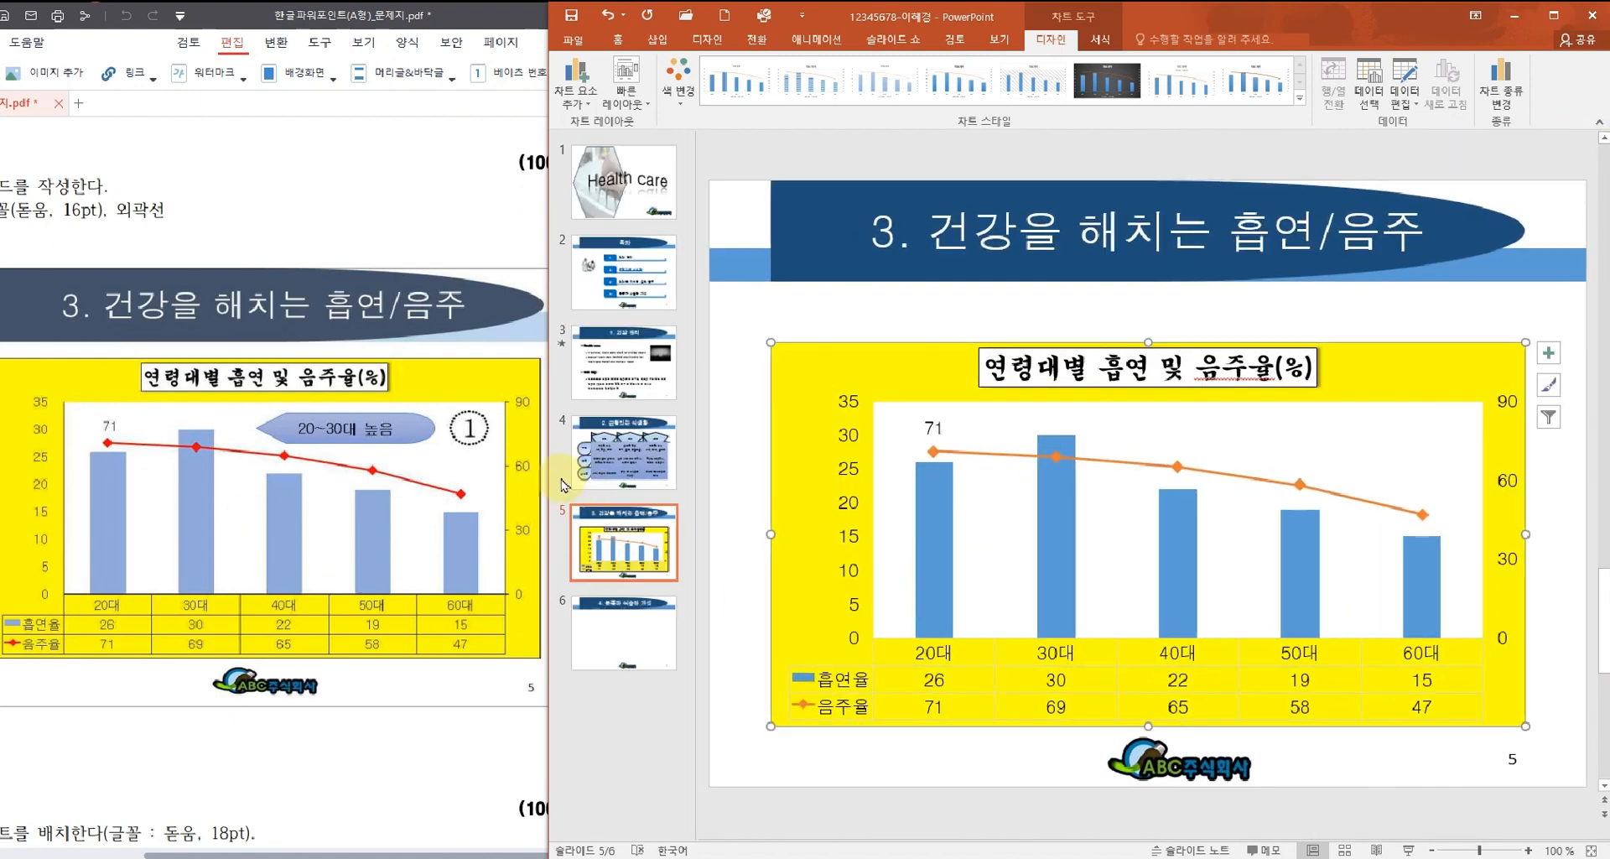